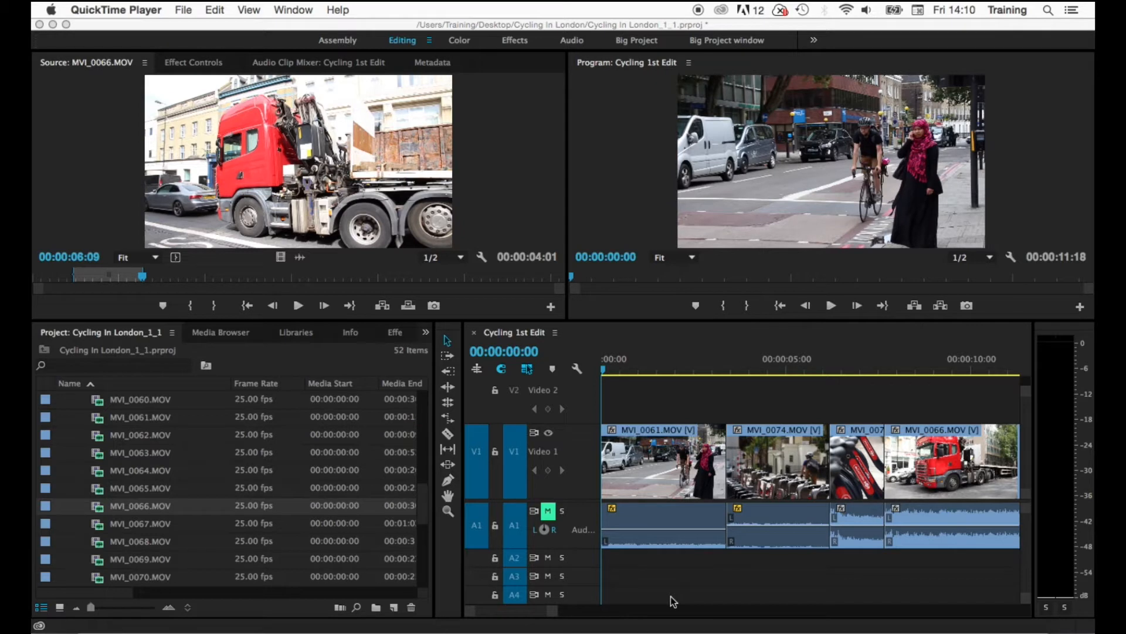
Look through the effects library's Presets, Lumetri Presets and Audio Effects folders
click(394, 336)
click(395, 332)
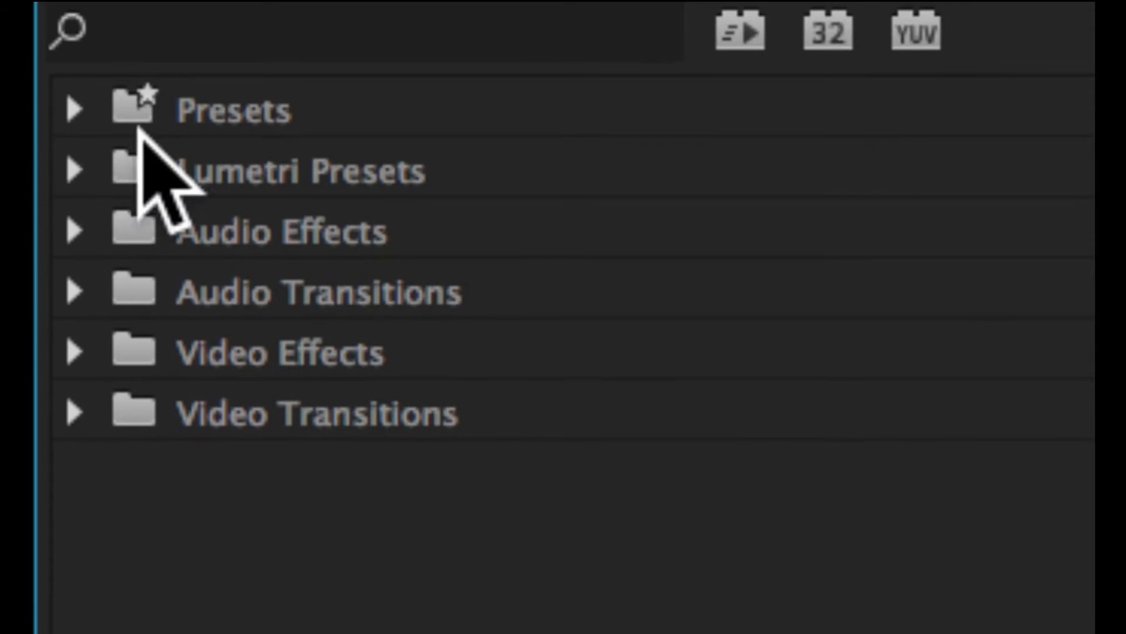
click(75, 108)
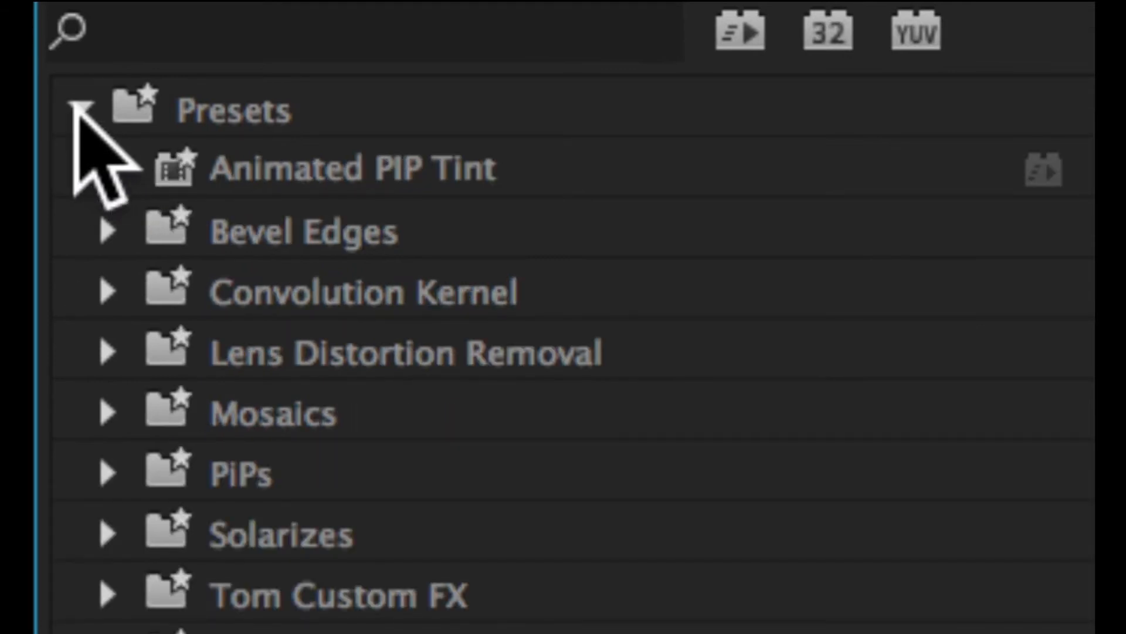
click(76, 108)
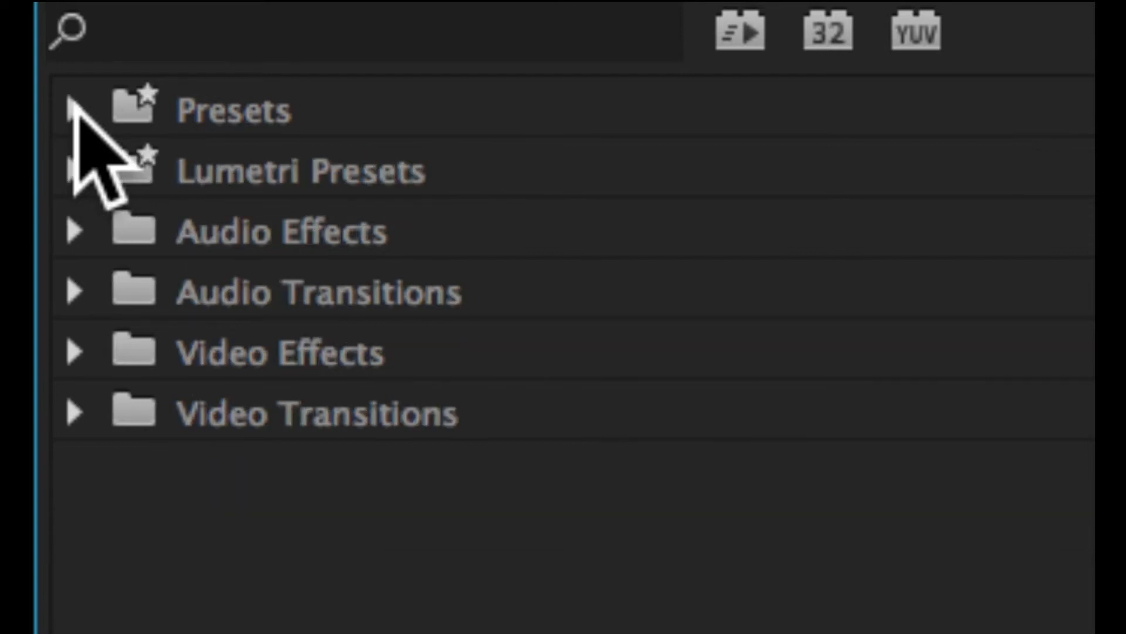
click(75, 170)
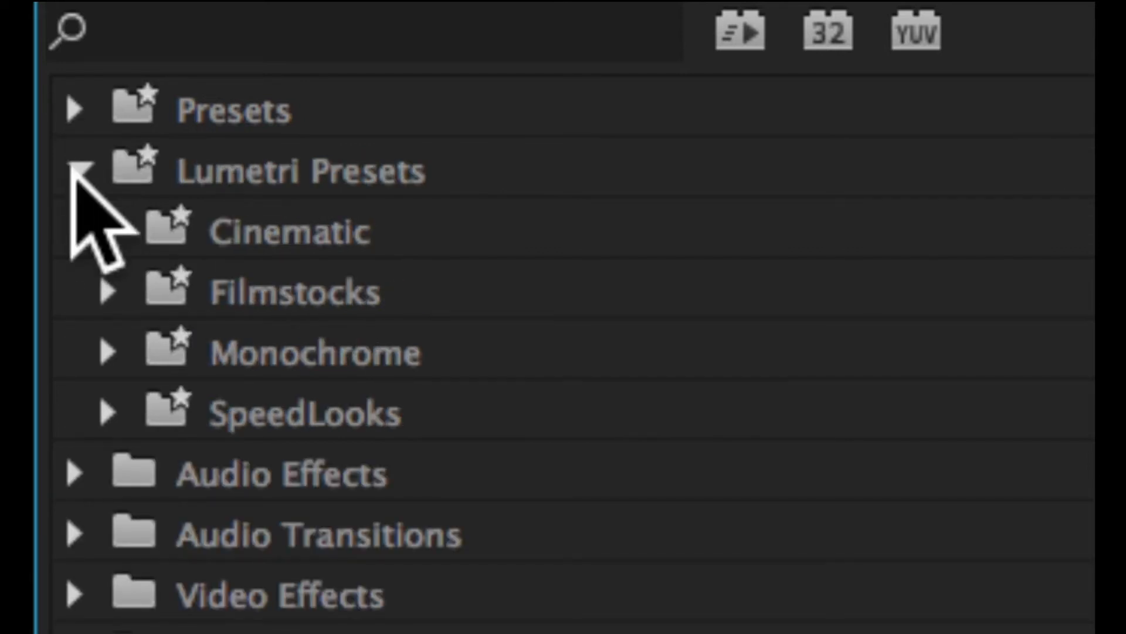
click(75, 170)
click(76, 230)
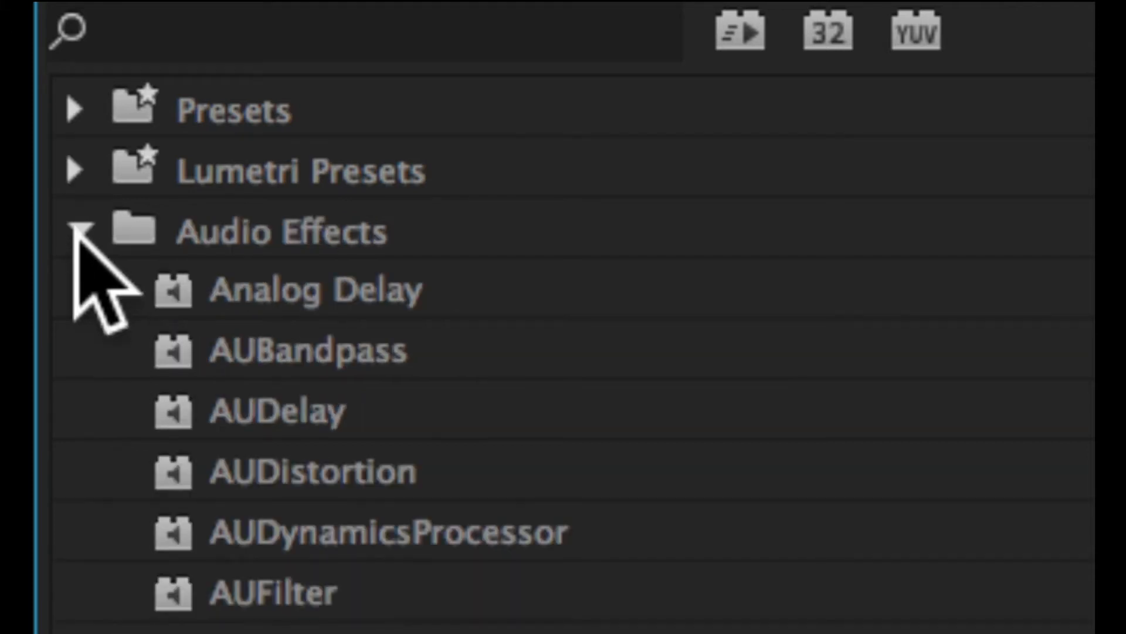
click(75, 229)
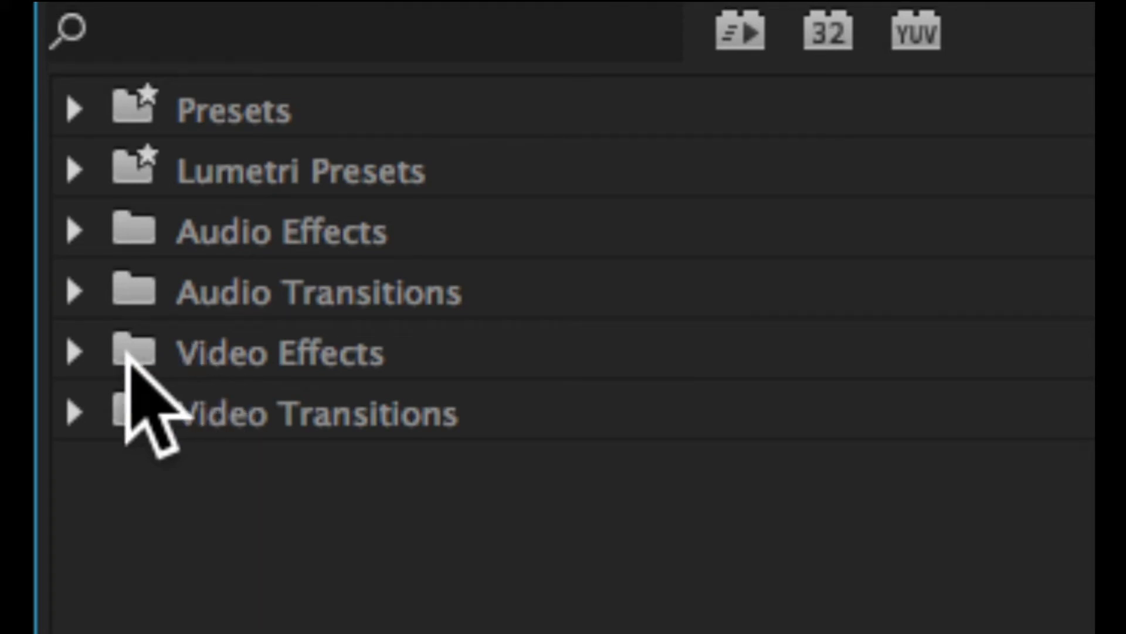
Move the playhead to 00:00:01:07 and apply the Image Control video effect Black & White to the first clip, MVI_0061.MOV
click(76, 355)
scroll(178, 444, down, 1)
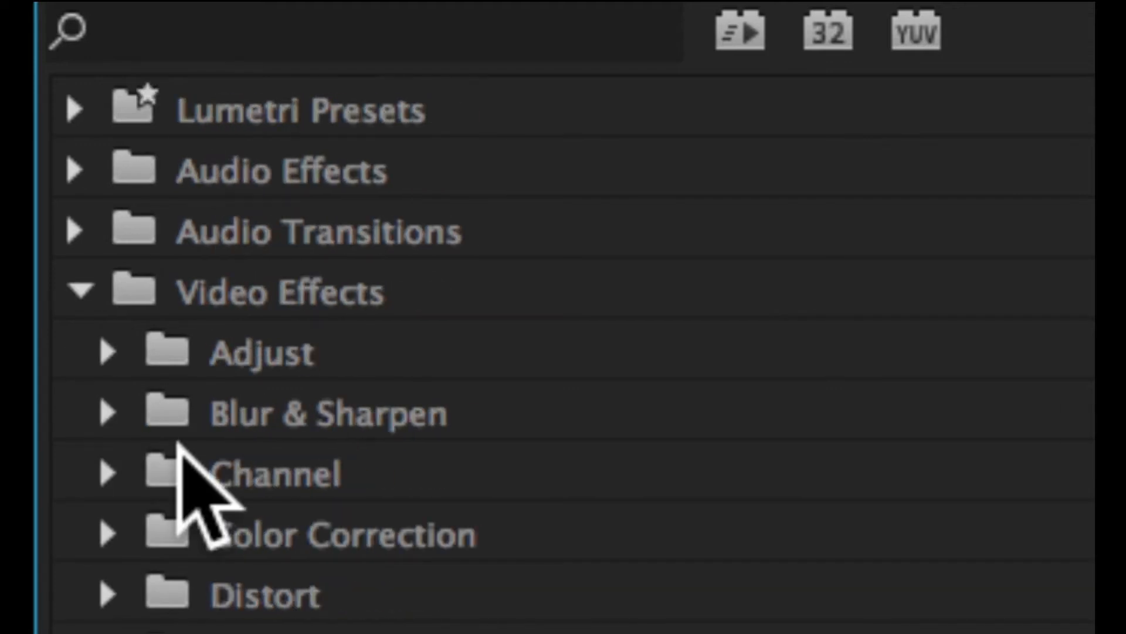
scroll(179, 445, down, 1)
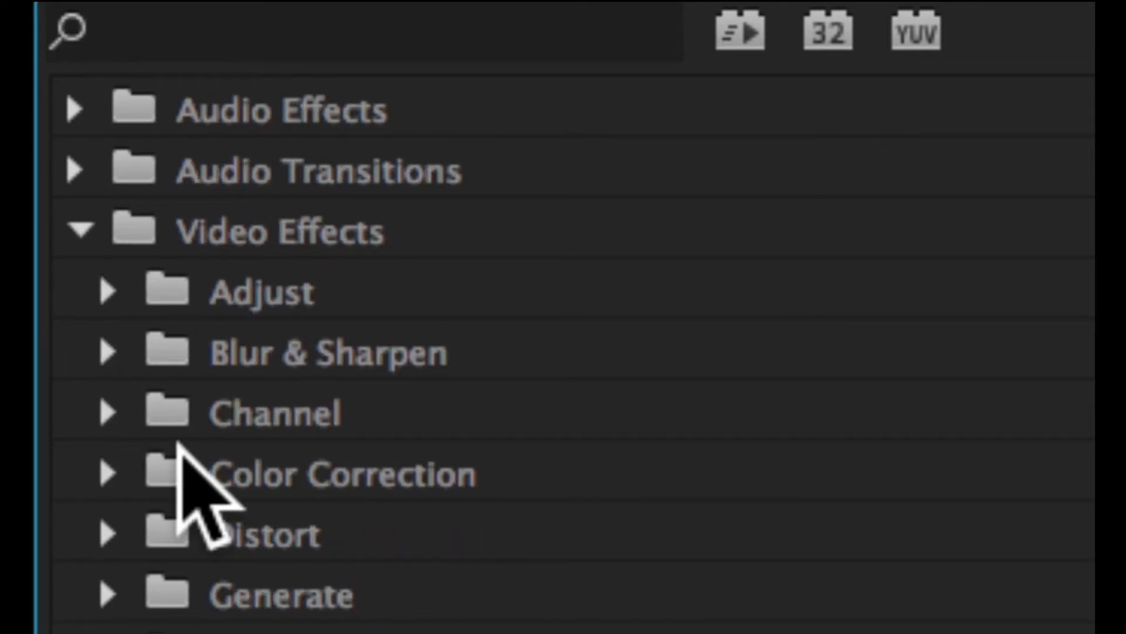
scroll(178, 443, down, 1)
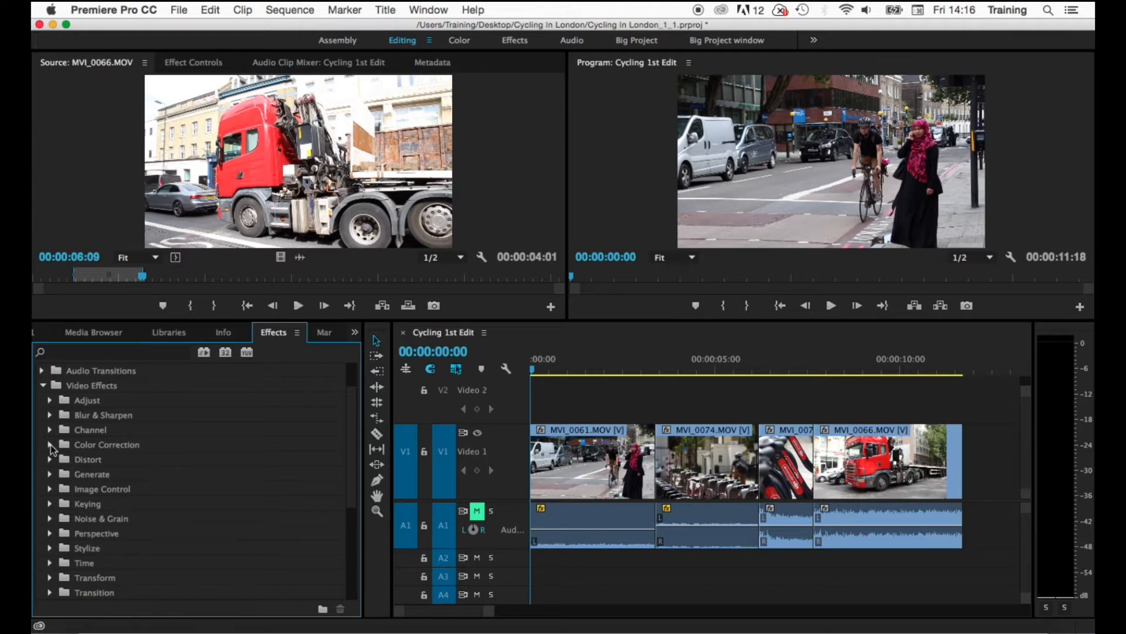
click(49, 489)
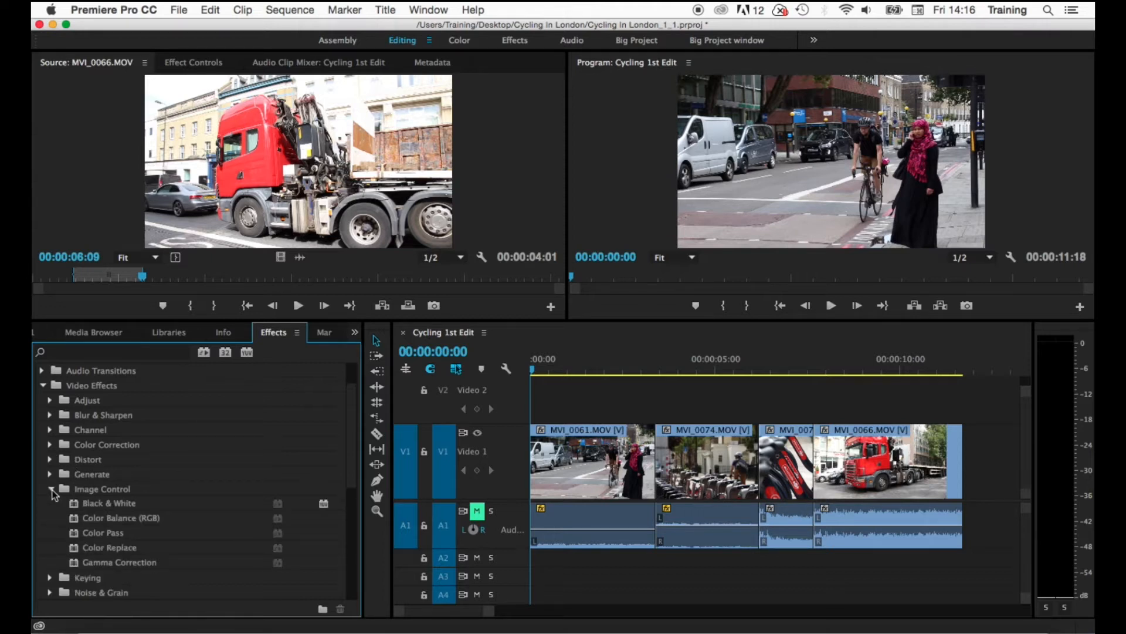
click(111, 506)
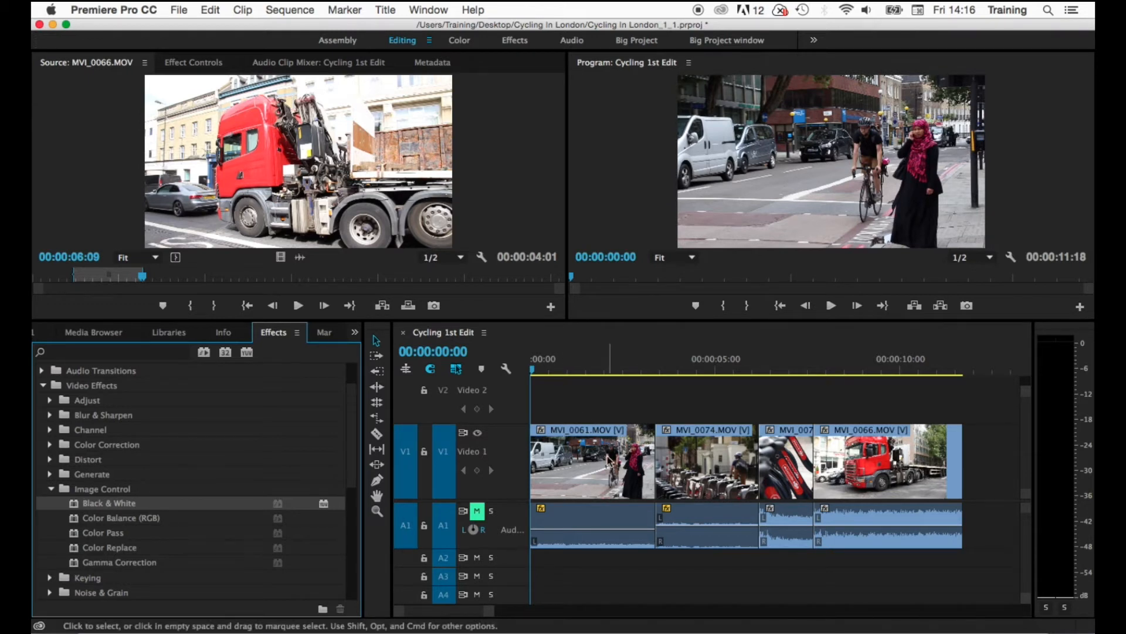
drag(544, 369, 580, 380)
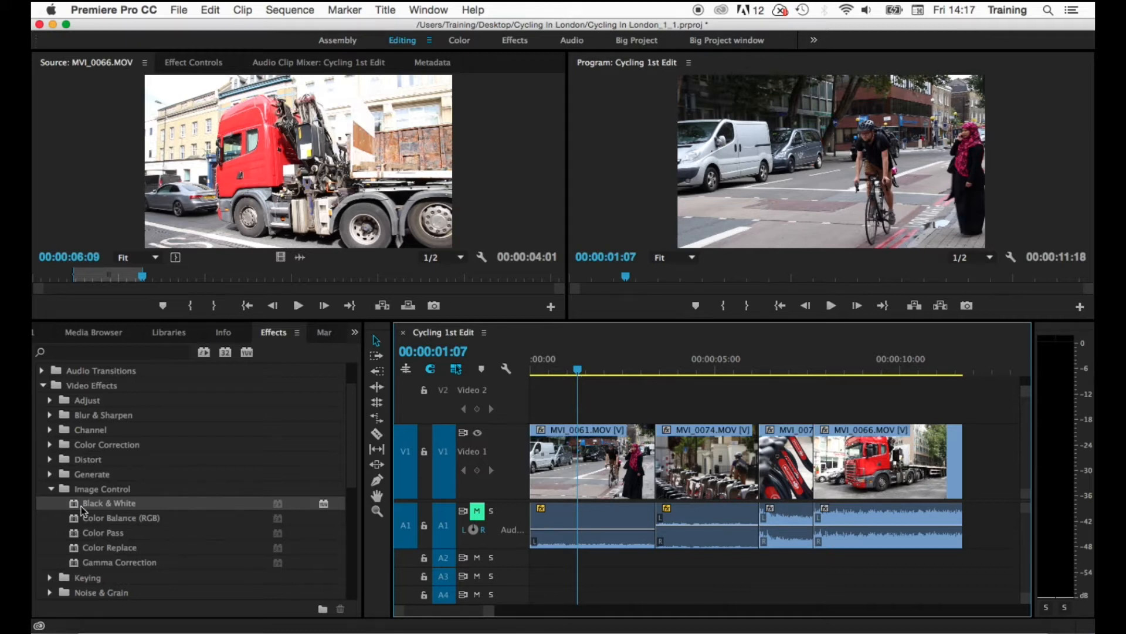
drag(81, 508, 589, 494)
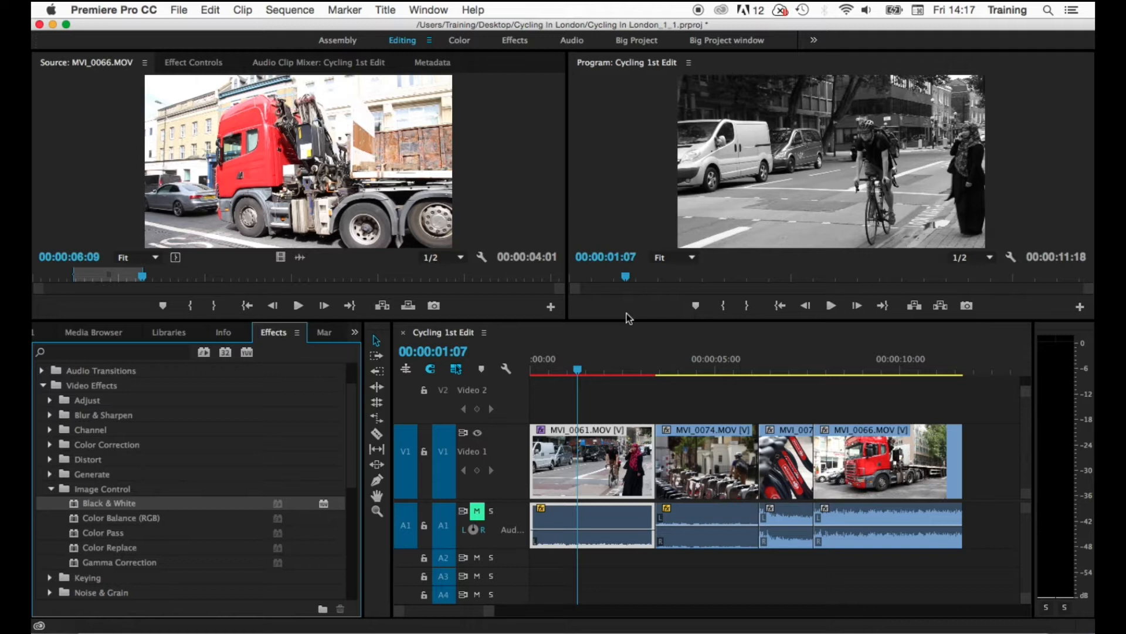
Show the effect settings of MVI_0061.MOV and toggle Black & White off and on several times to compare the picture
click(588, 462)
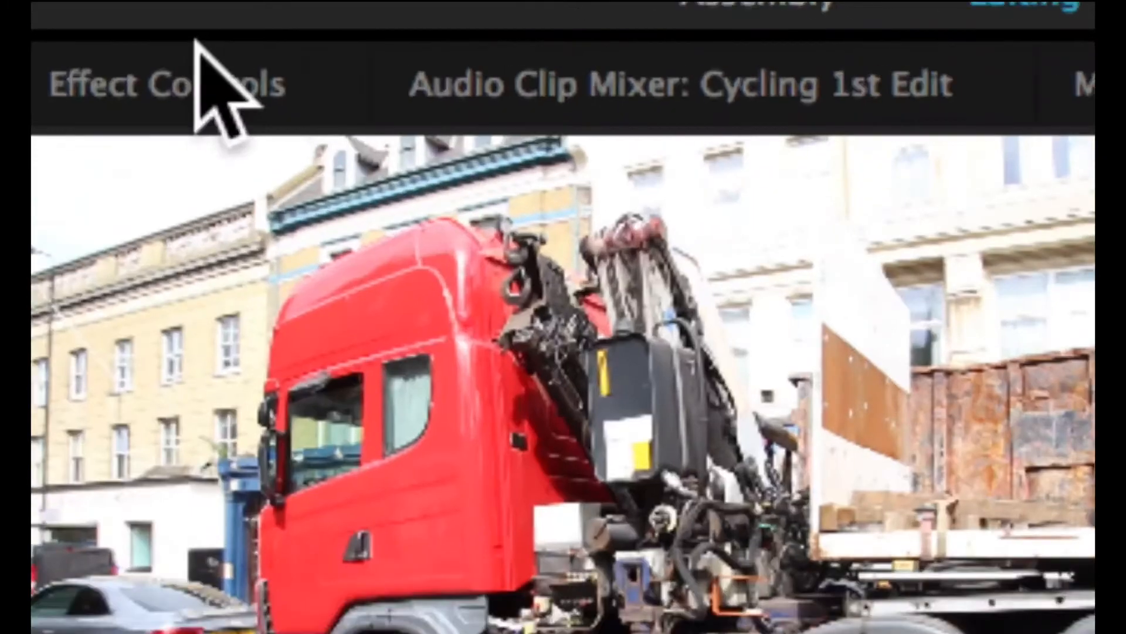
click(187, 62)
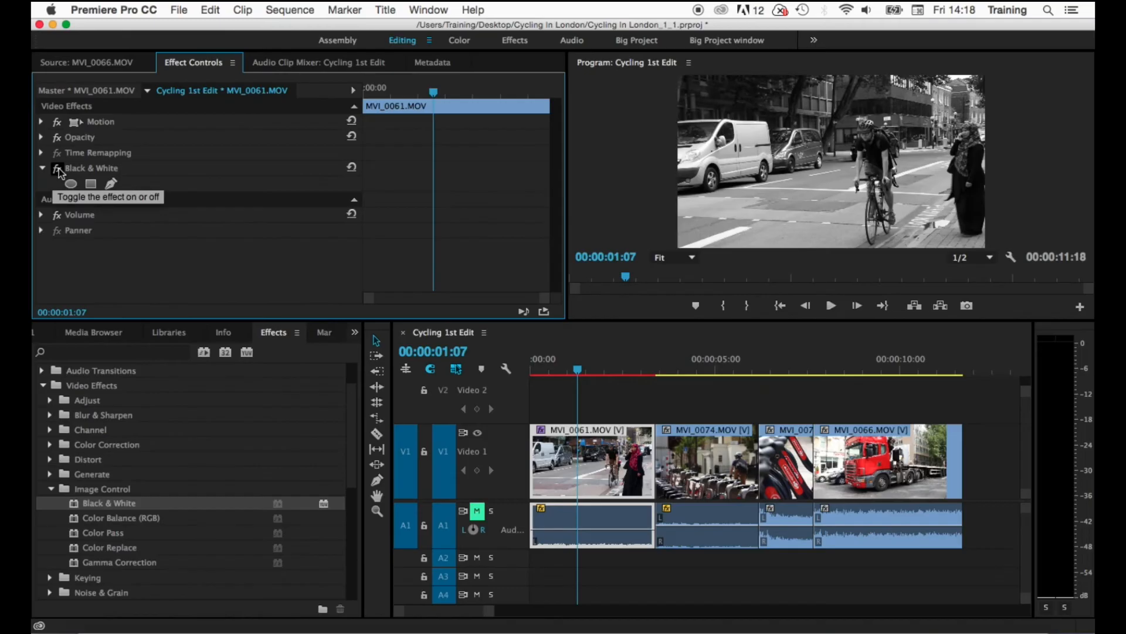
click(58, 169)
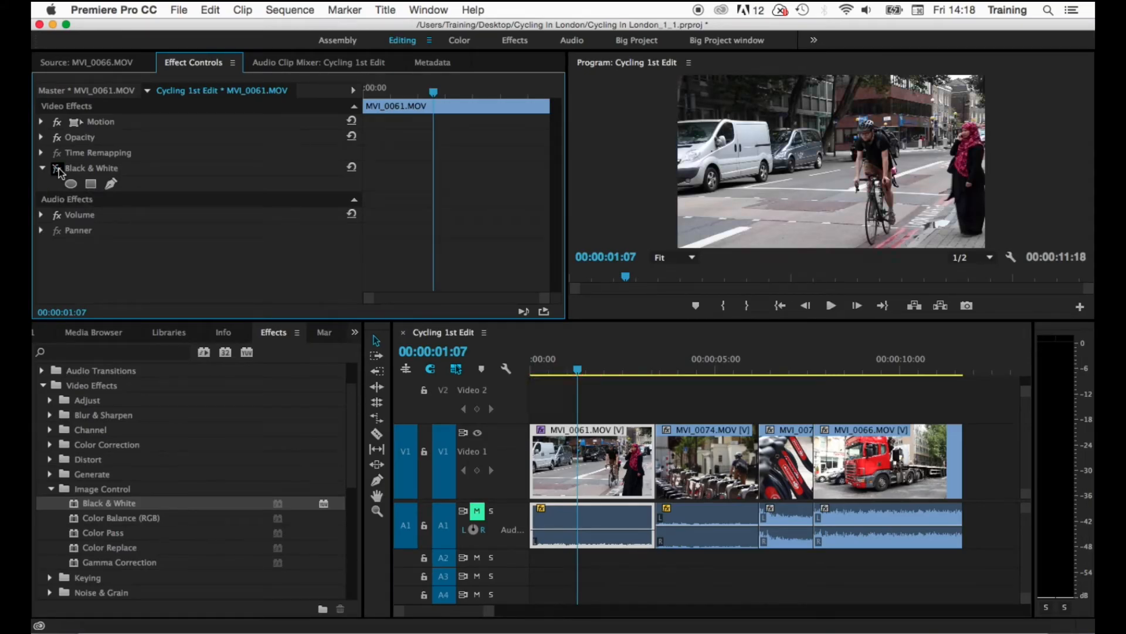
click(57, 169)
click(58, 169)
click(58, 168)
click(58, 170)
click(58, 169)
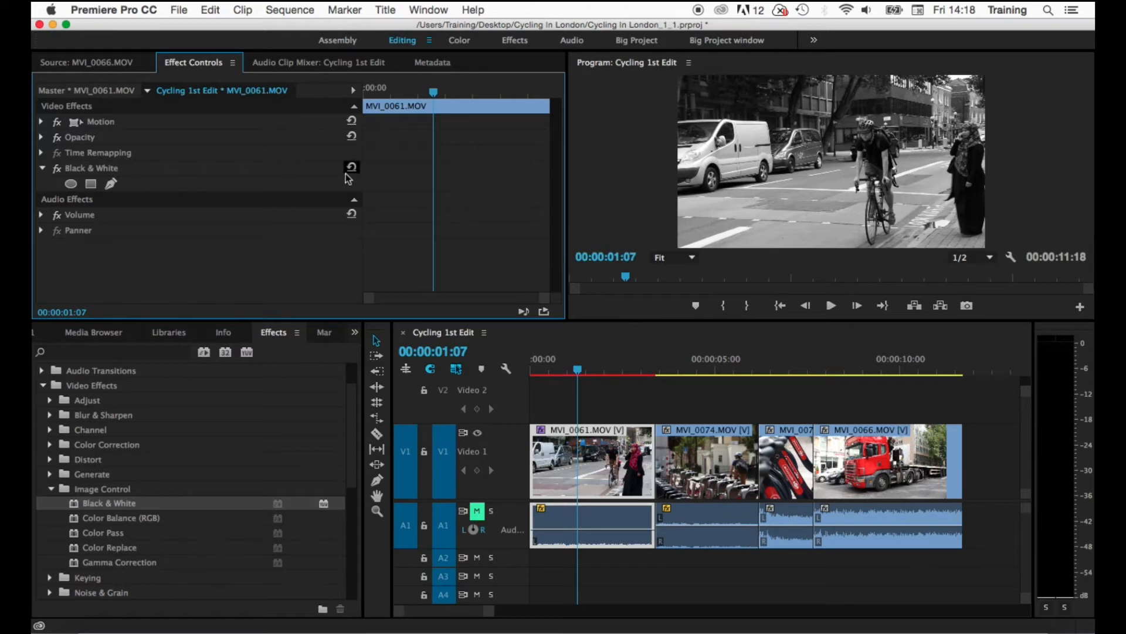
Apply the Fast Blur effect from the Blur & Sharpen video effects to the selected clip MVI_0061.MOV
click(51, 489)
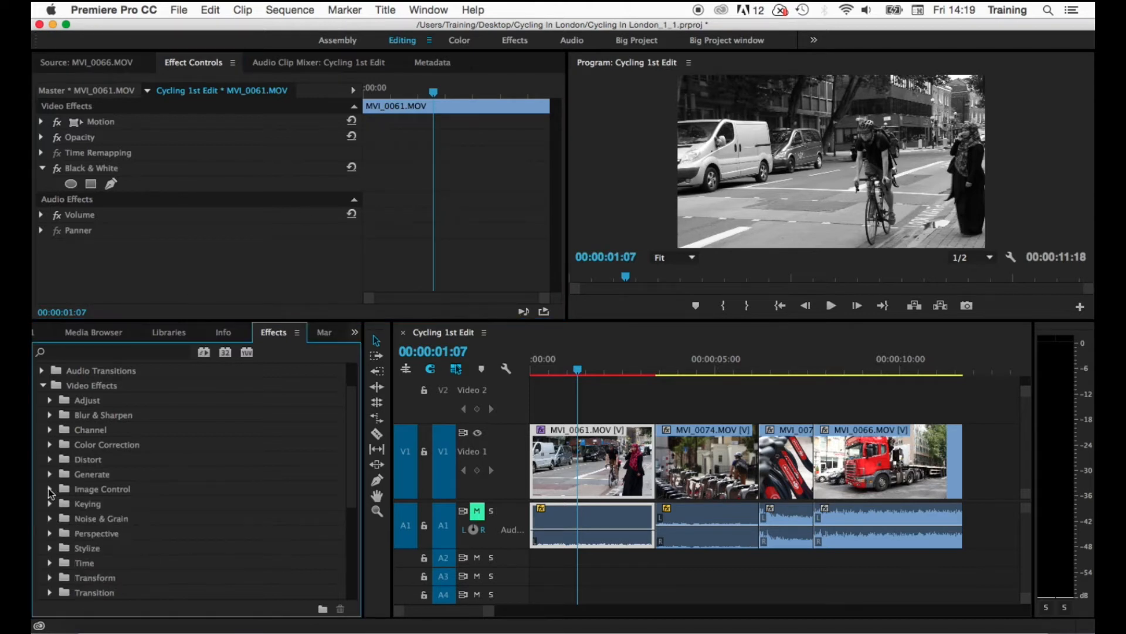
click(50, 415)
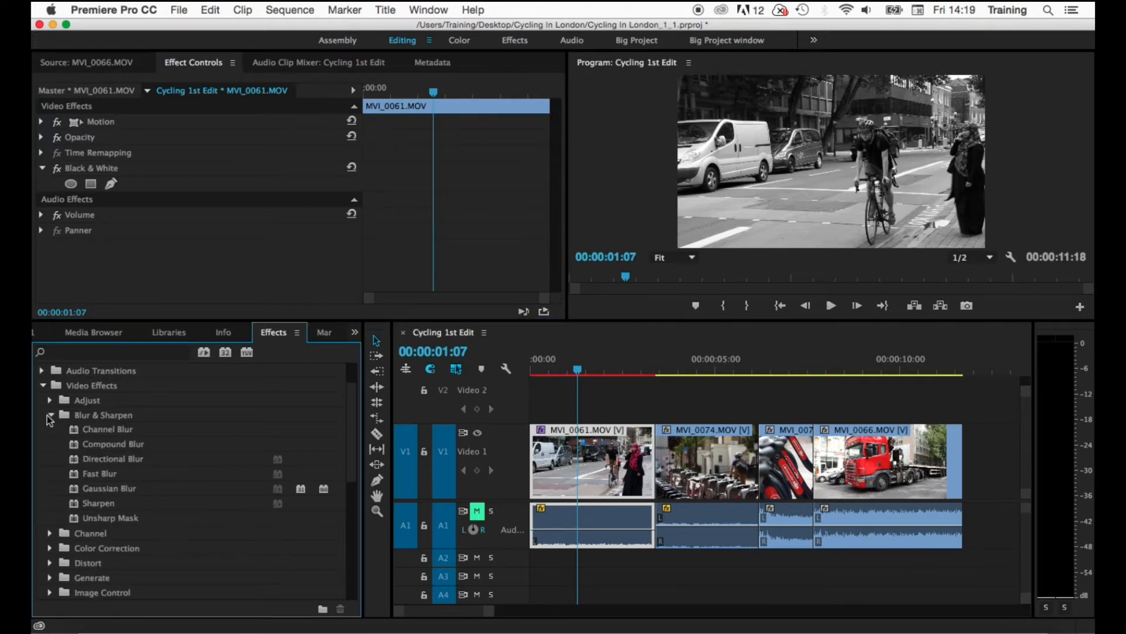
click(85, 474)
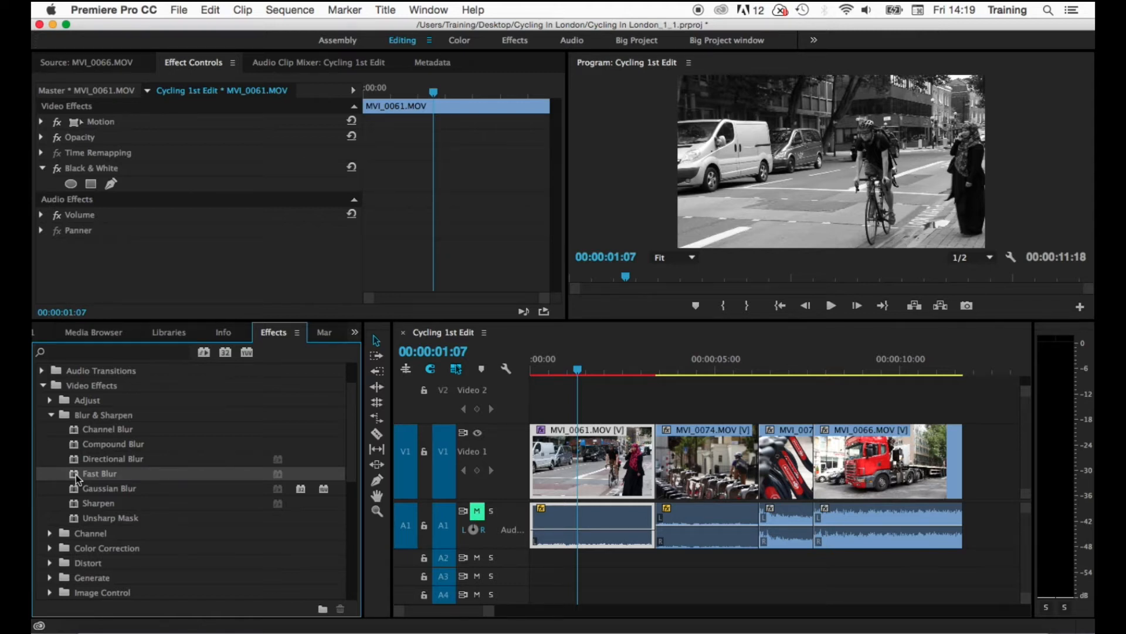
double_click(76, 474)
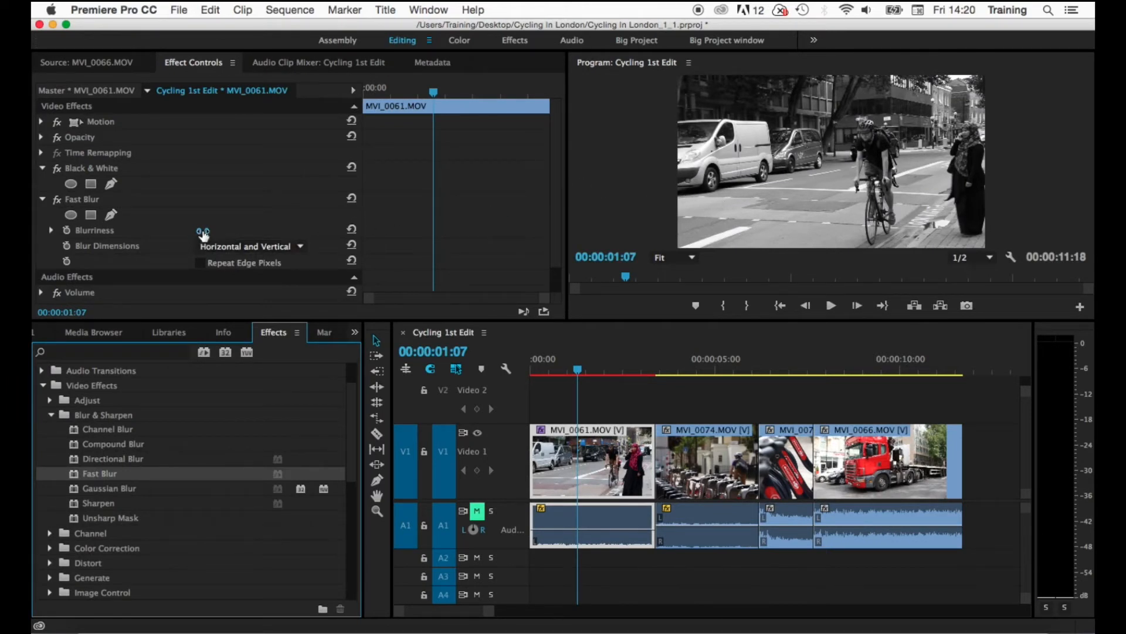
Try Fast Blur with Blurriness 50, Repeat Edge Pixels on and Horizontal blur dimensions, and reset the effect to its defaults
mouse_move(203, 230)
mouse_down()
mouse_move(227, 230)
mouse_move(217, 232)
mouse_up()
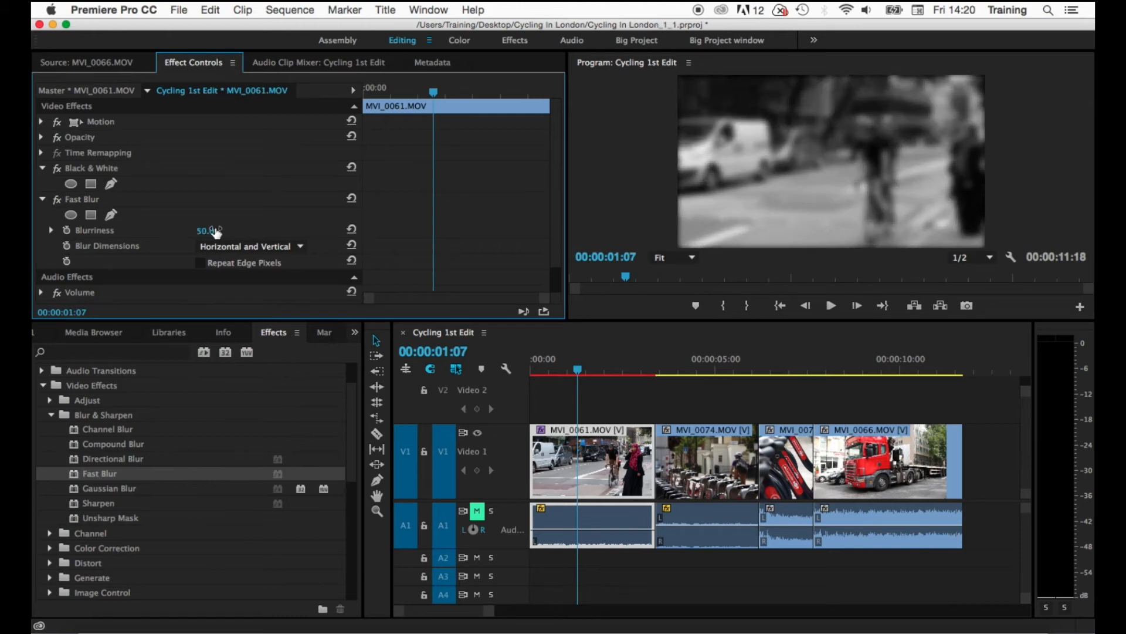
click(200, 263)
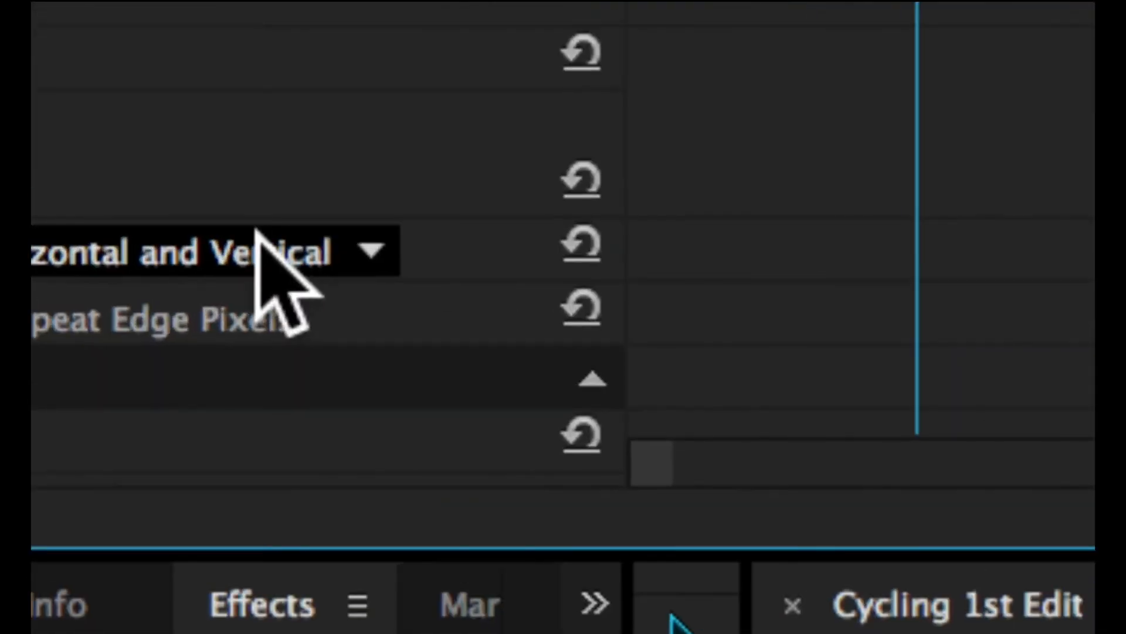
click(243, 246)
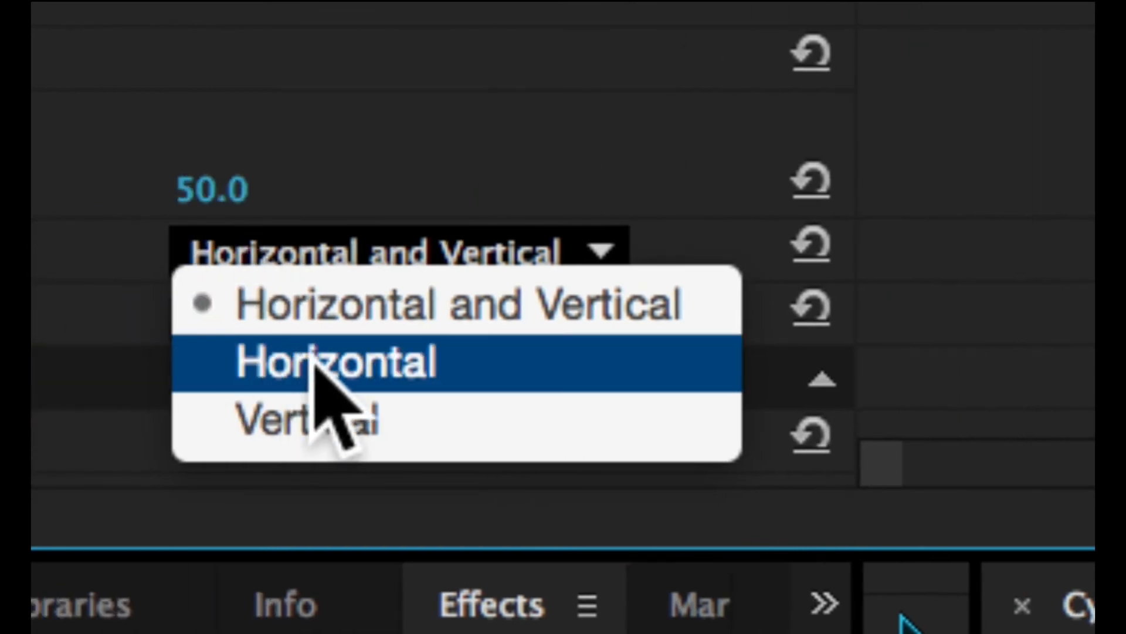
click(203, 361)
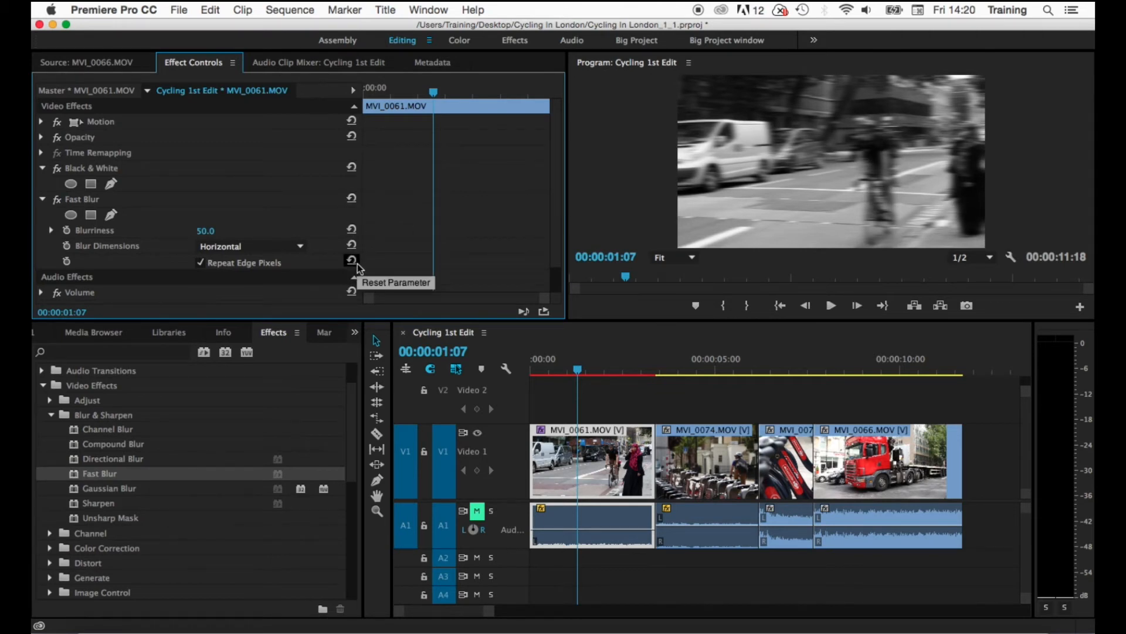
click(352, 199)
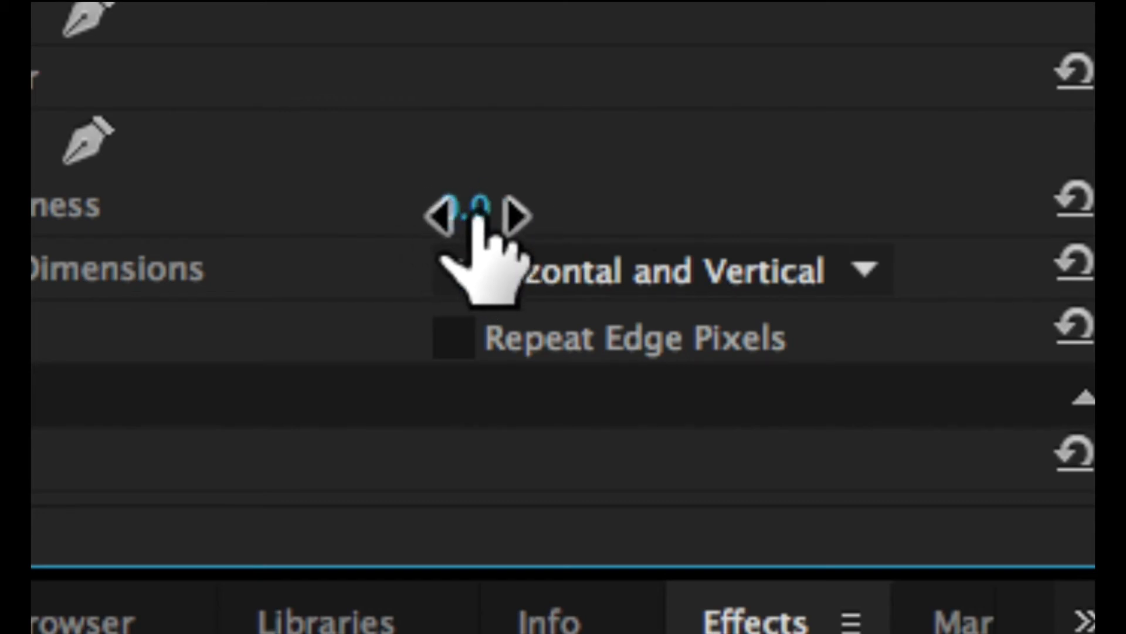
Set the Fast Blur's Blurriness to 30 and increase it to 87
click(476, 218)
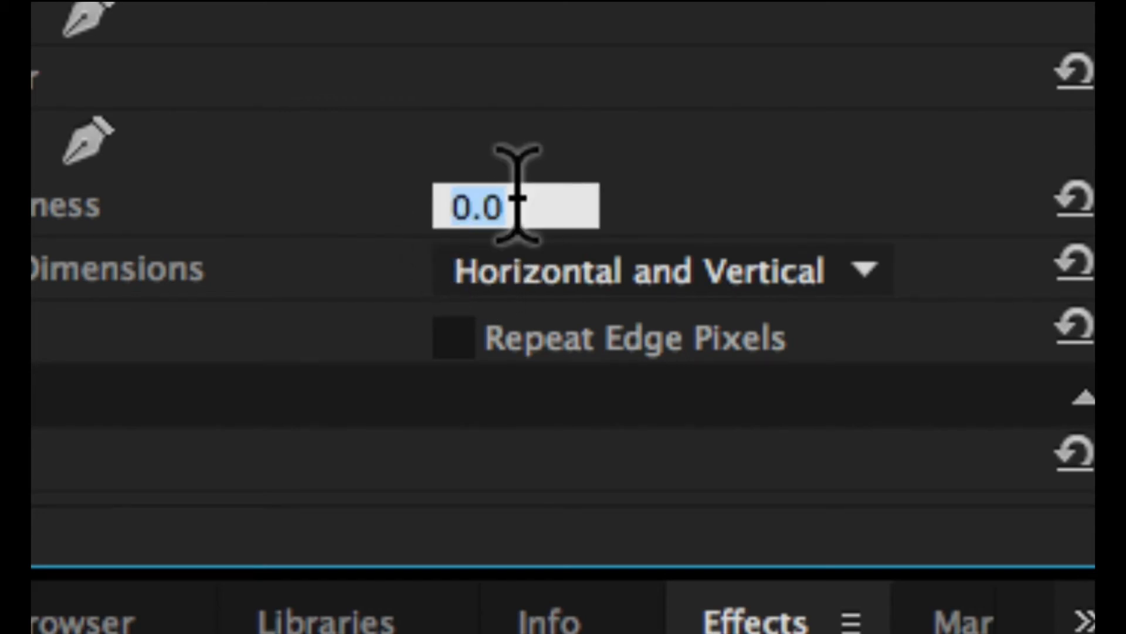
text(30)
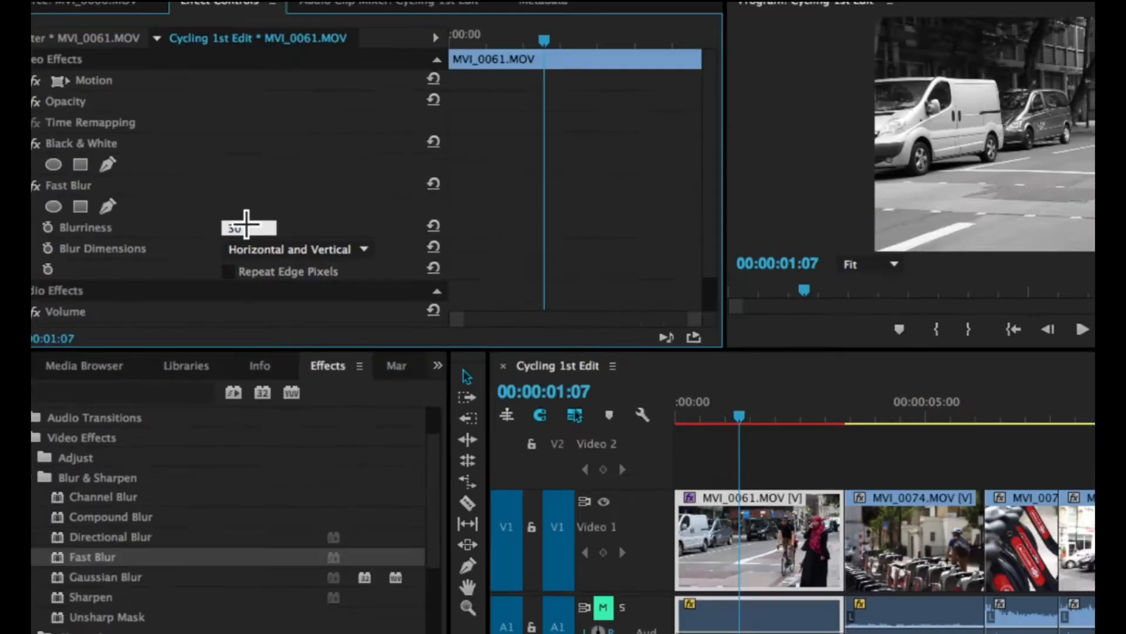
key(Return)
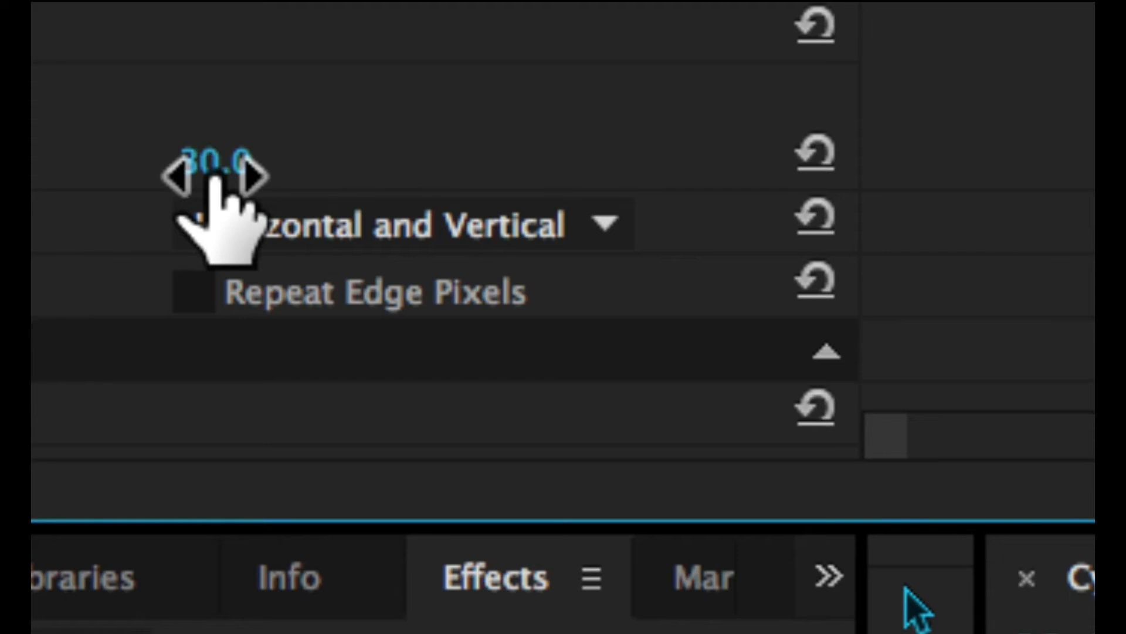
mouse_move(214, 176)
mouse_down()
mouse_move(237, 176)
mouse_move(197, 176)
mouse_move(228, 176)
mouse_up()
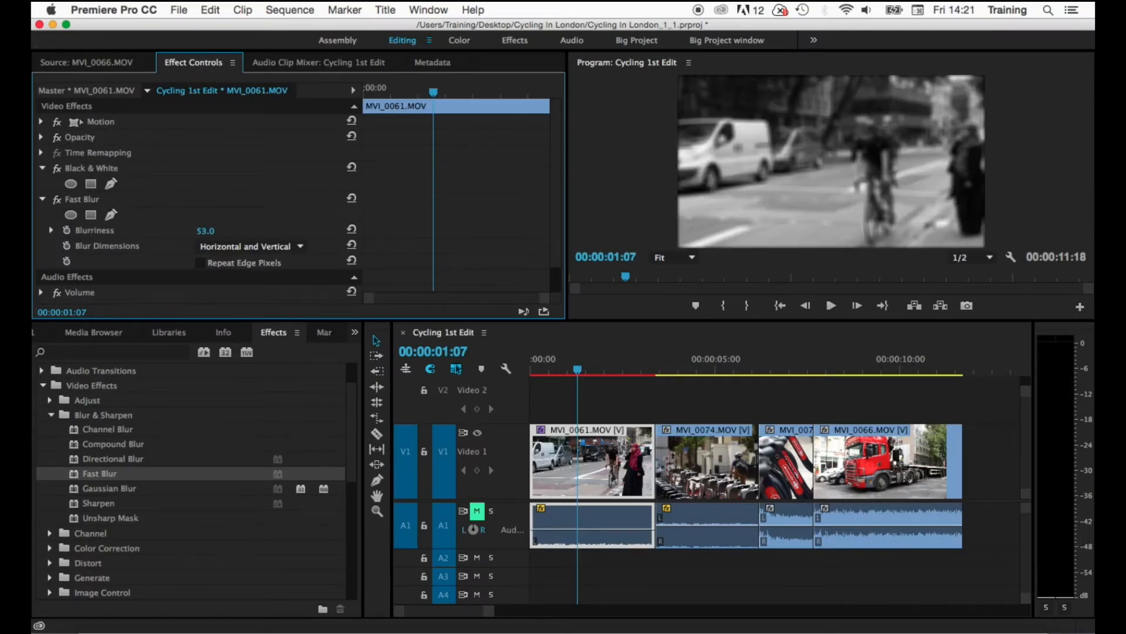
drag(205, 230, 223, 231)
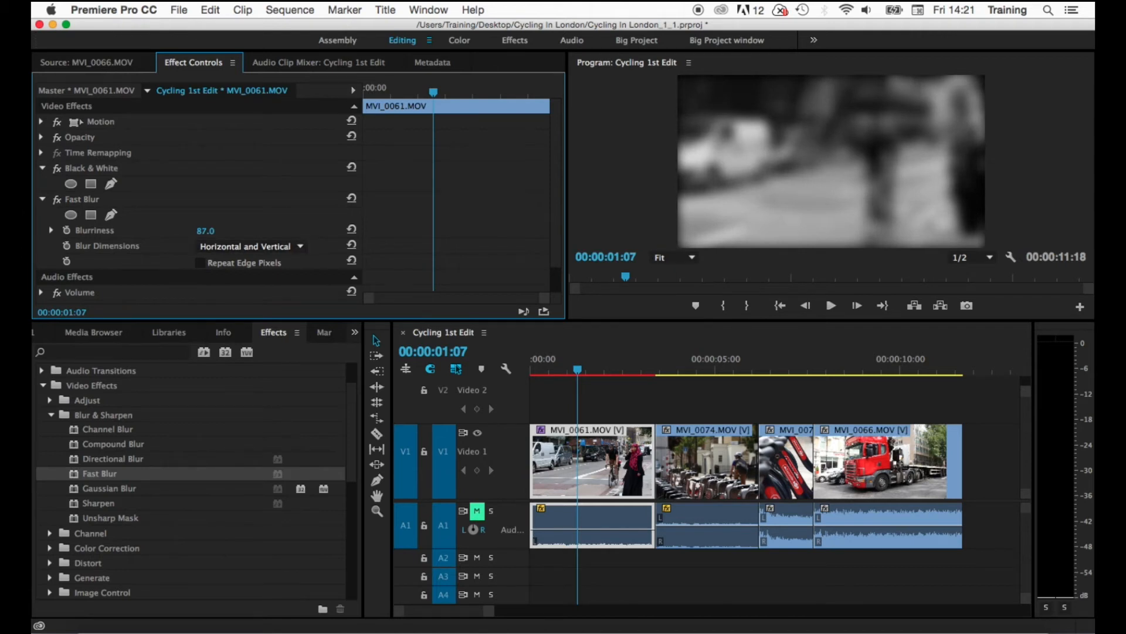
Reduce the Fast Blur's Blurriness to 80.5 and turn on Repeat Edge Pixels
click(51, 230)
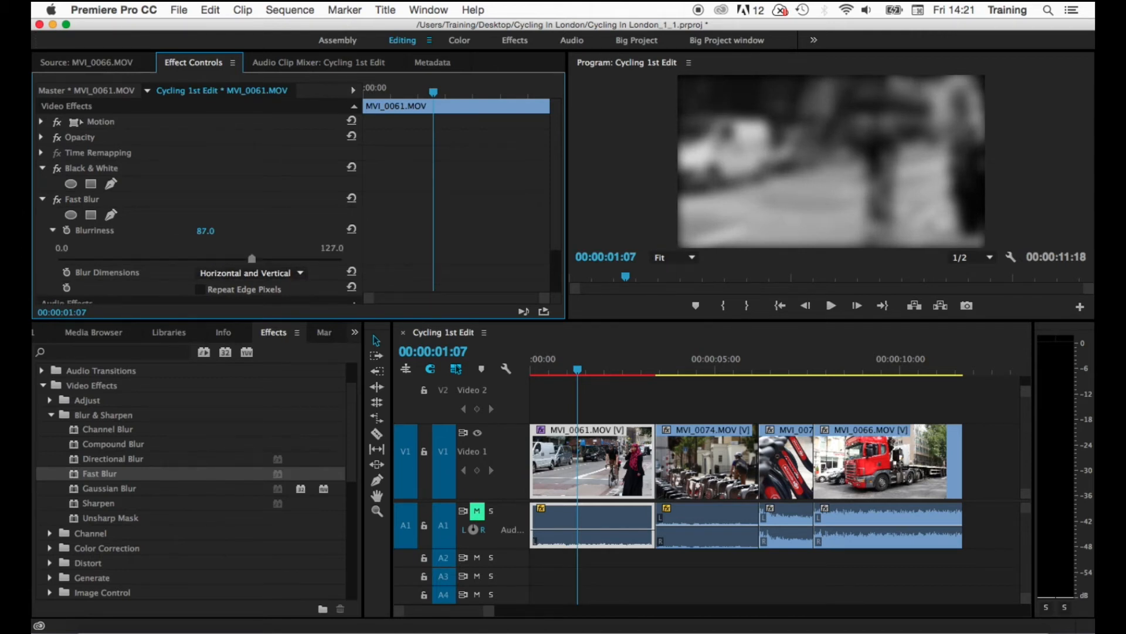
mouse_move(252, 258)
mouse_down()
mouse_move(129, 258)
mouse_move(317, 258)
mouse_move(198, 258)
mouse_move(238, 258)
mouse_up()
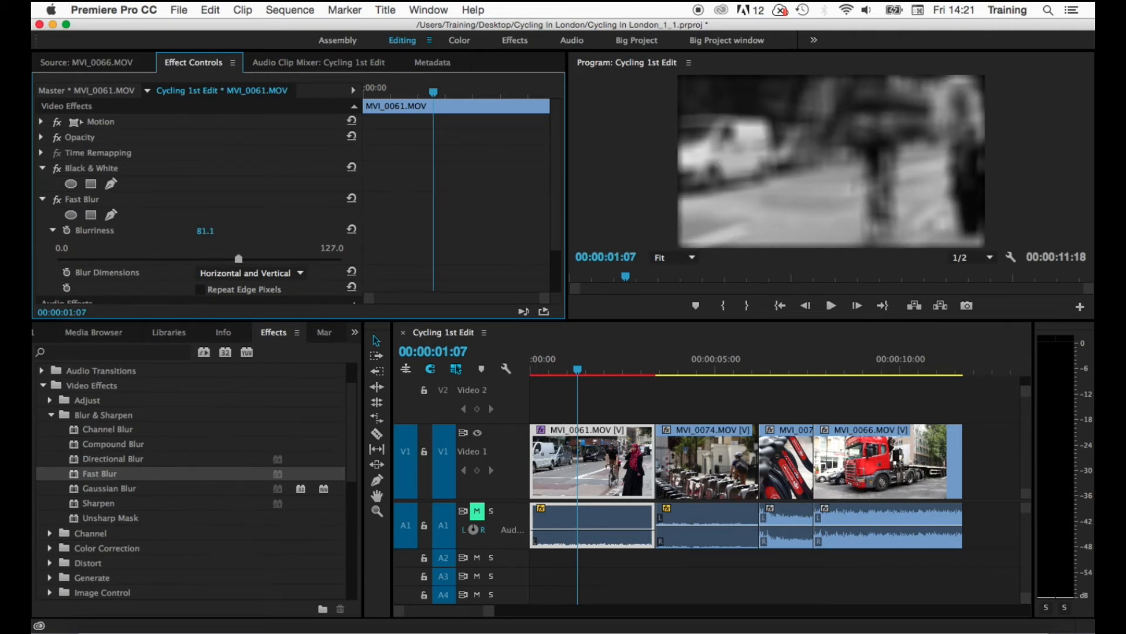
click(201, 261)
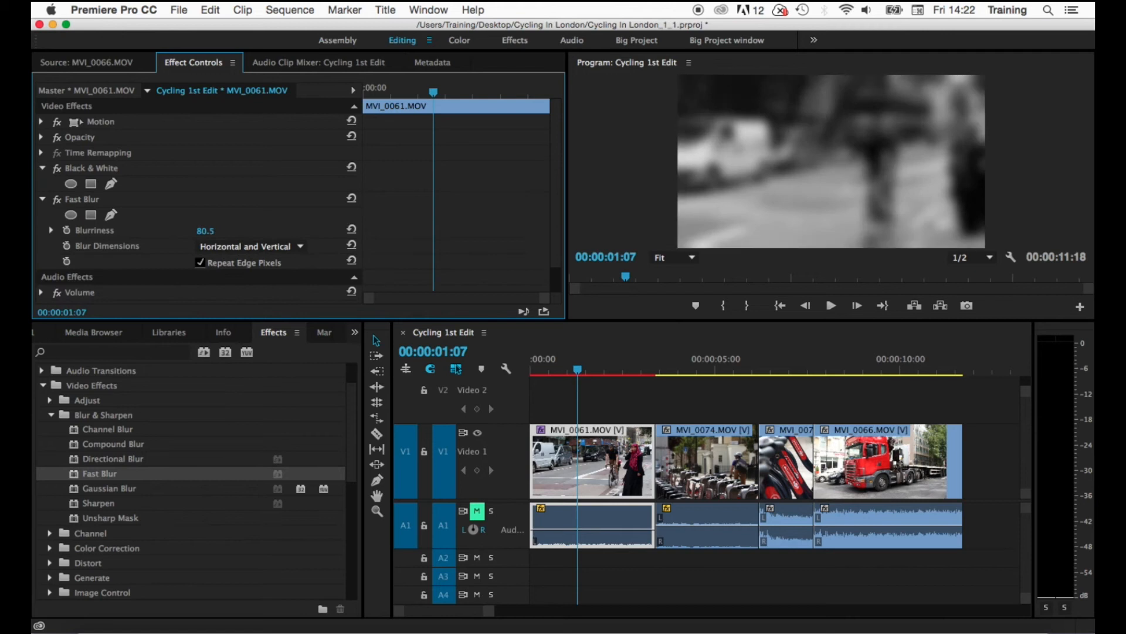
Try Horizontal for the Fast Blur's Blur Dimensions and reset that parameter to Horizontal and Vertical
click(244, 247)
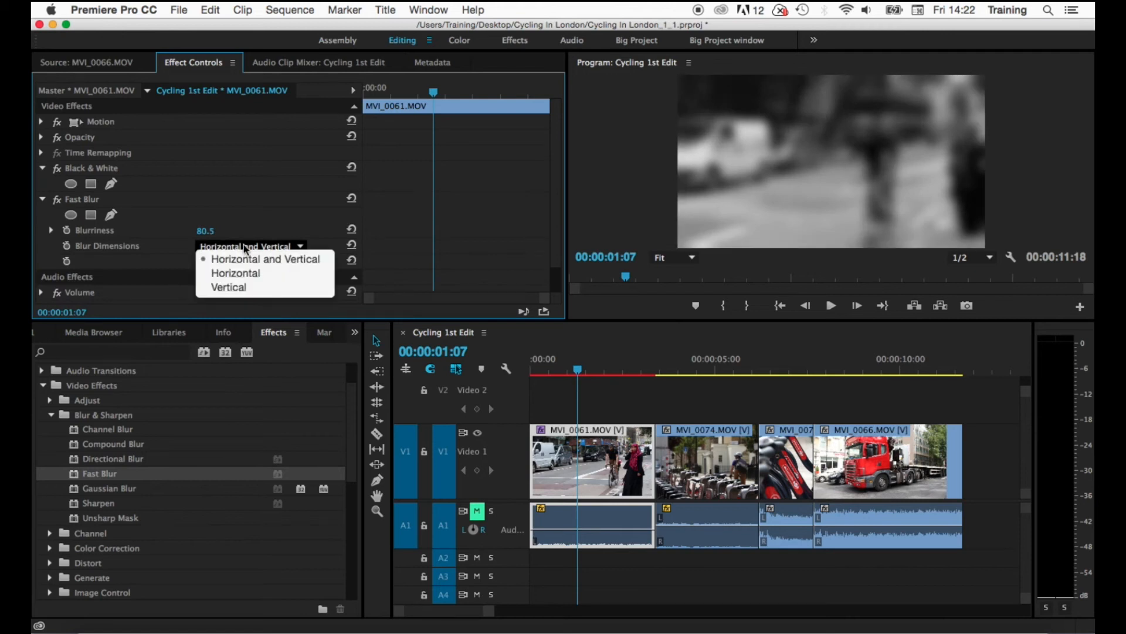
click(240, 273)
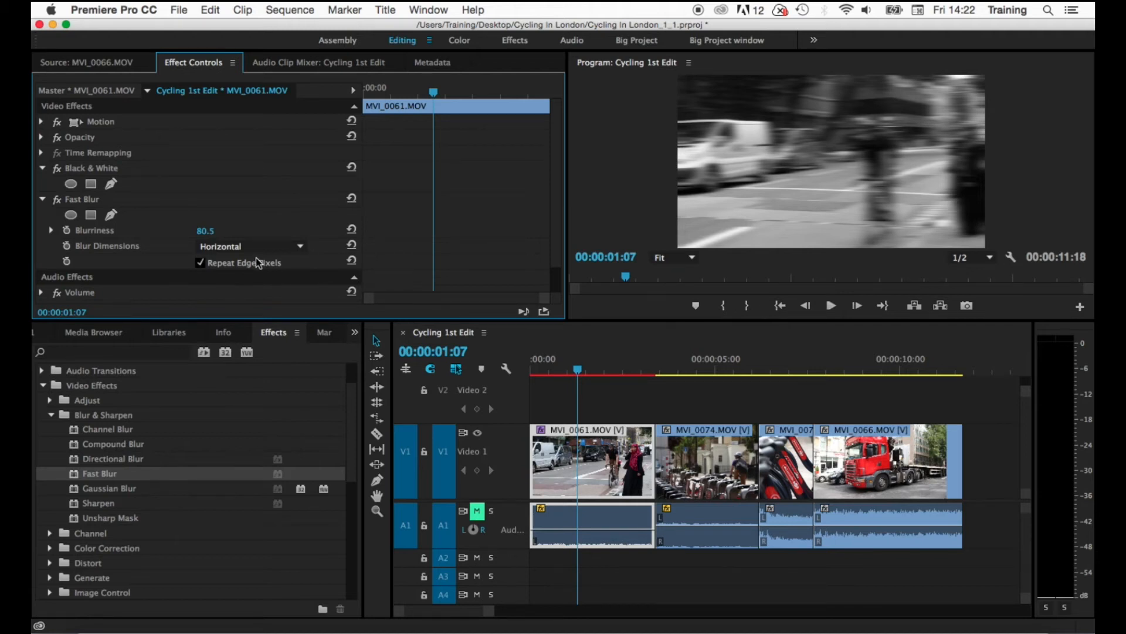
click(354, 246)
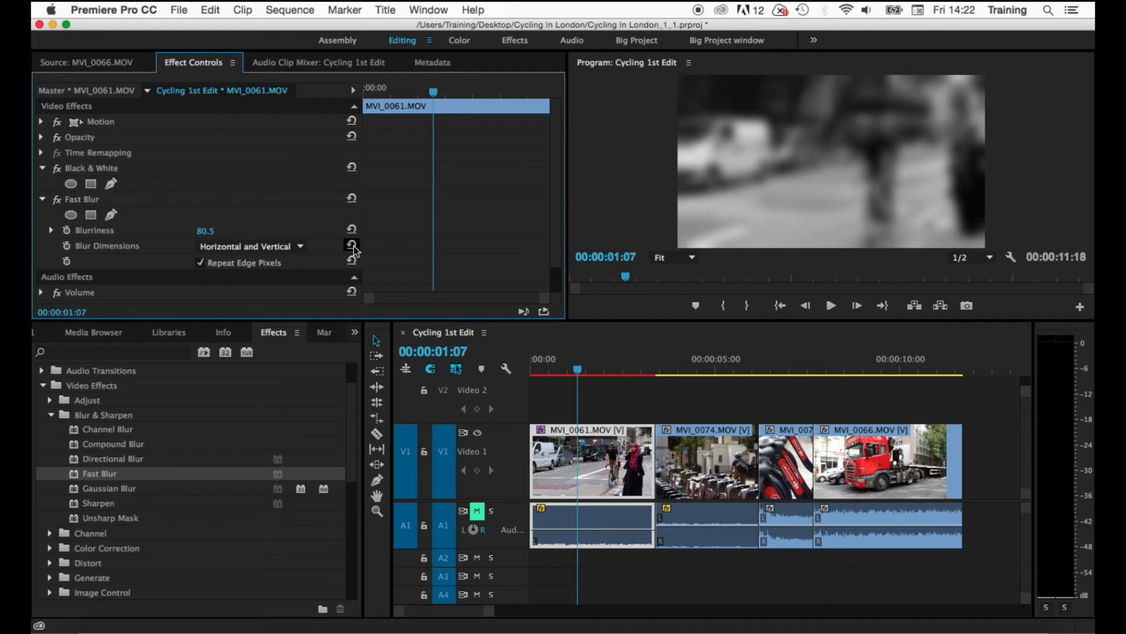
Apply the Tint effect from the Color Correction video effects to the clip MVI_0061.MOV
click(51, 416)
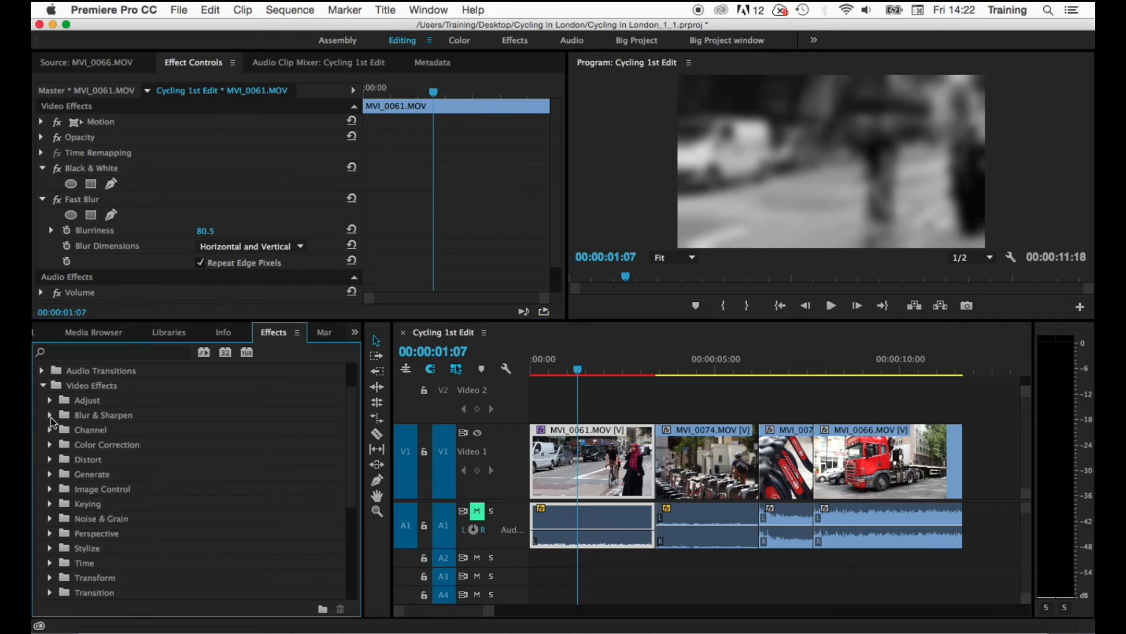
click(50, 445)
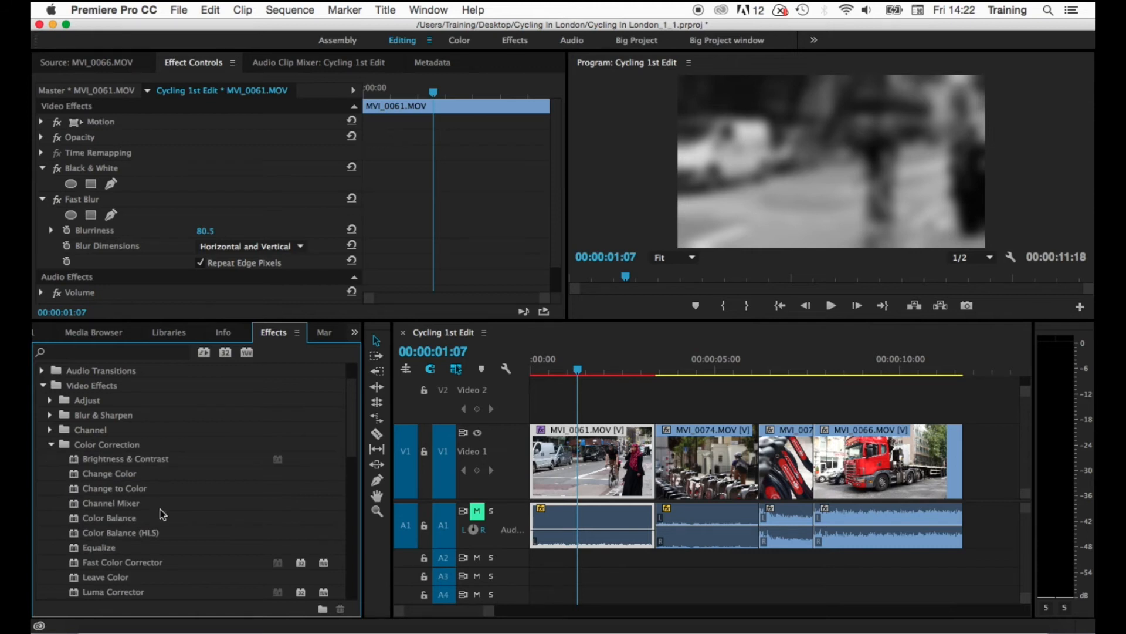
scroll(163, 514, down, 5)
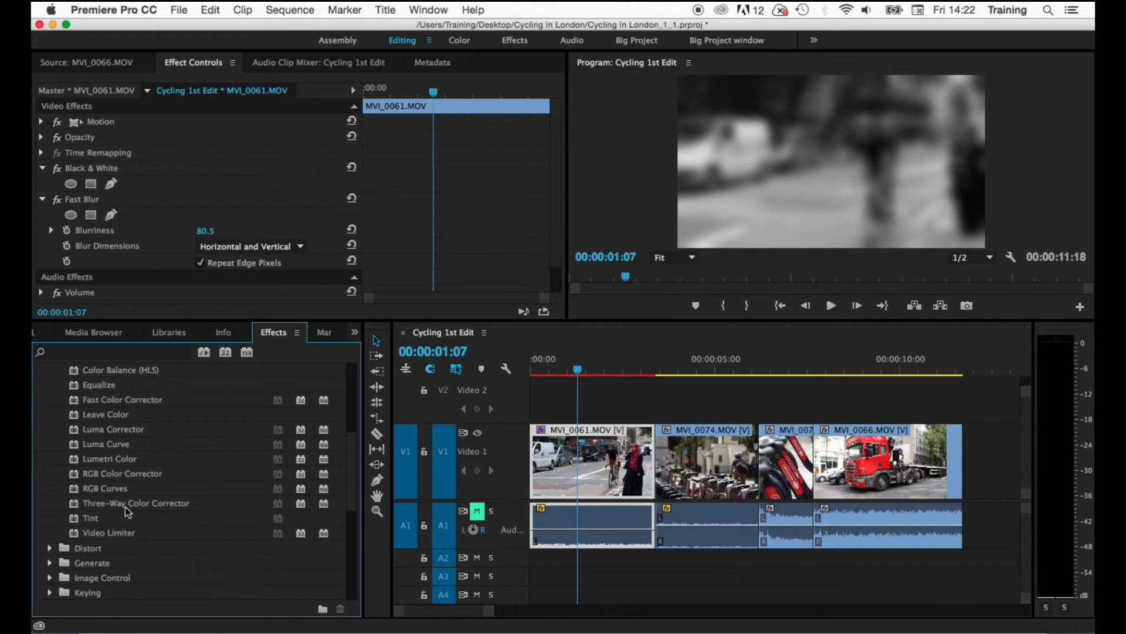
drag(92, 520, 584, 469)
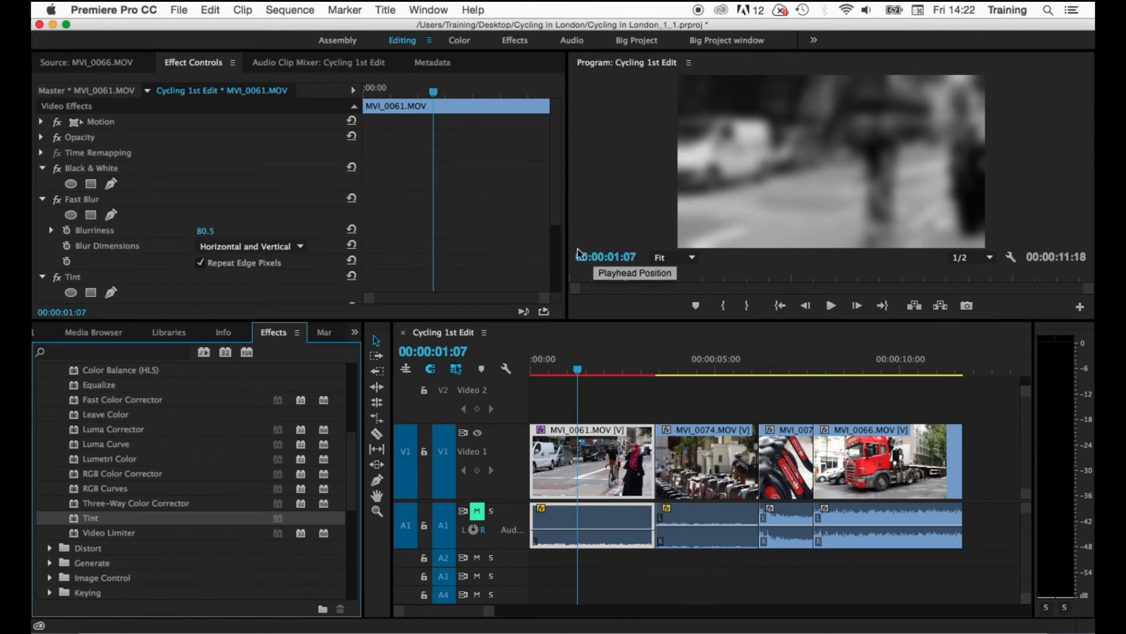
Set the Tint effect's Map Black To colour to blue with RGB 9, 72, 184
scroll(58, 111, down, 3)
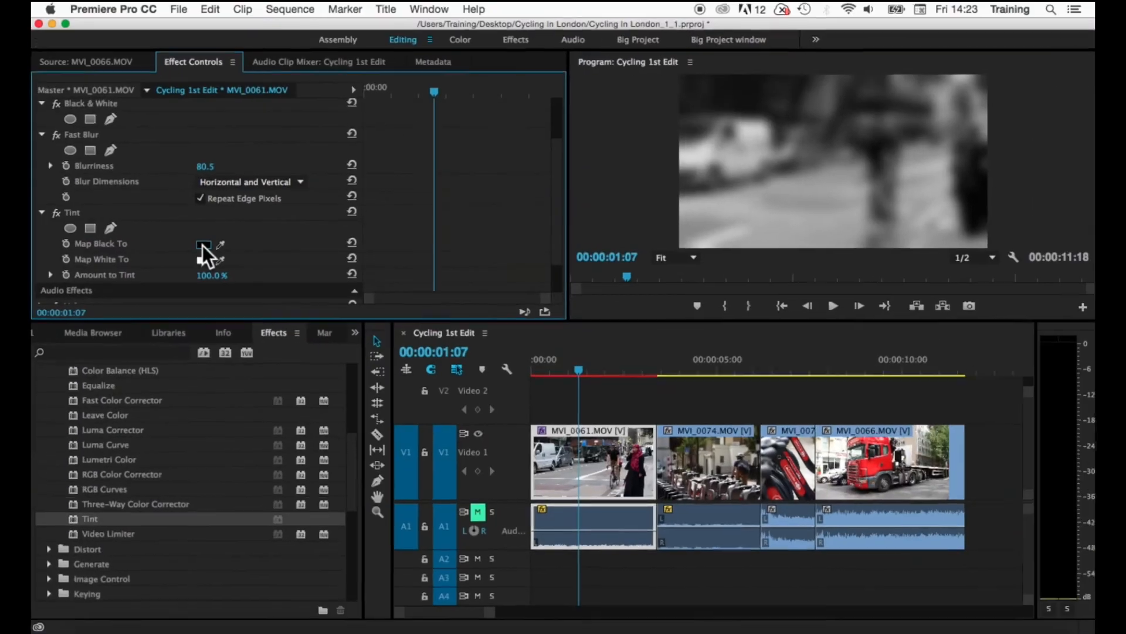
click(186, 234)
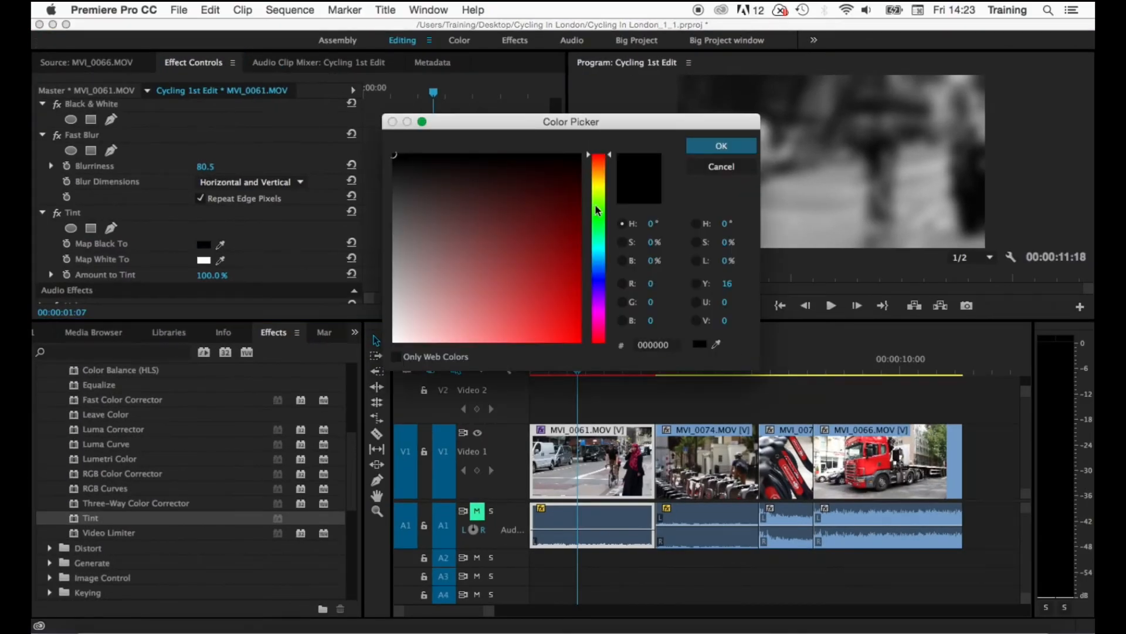
drag(610, 157, 552, 226)
drag(546, 280, 572, 290)
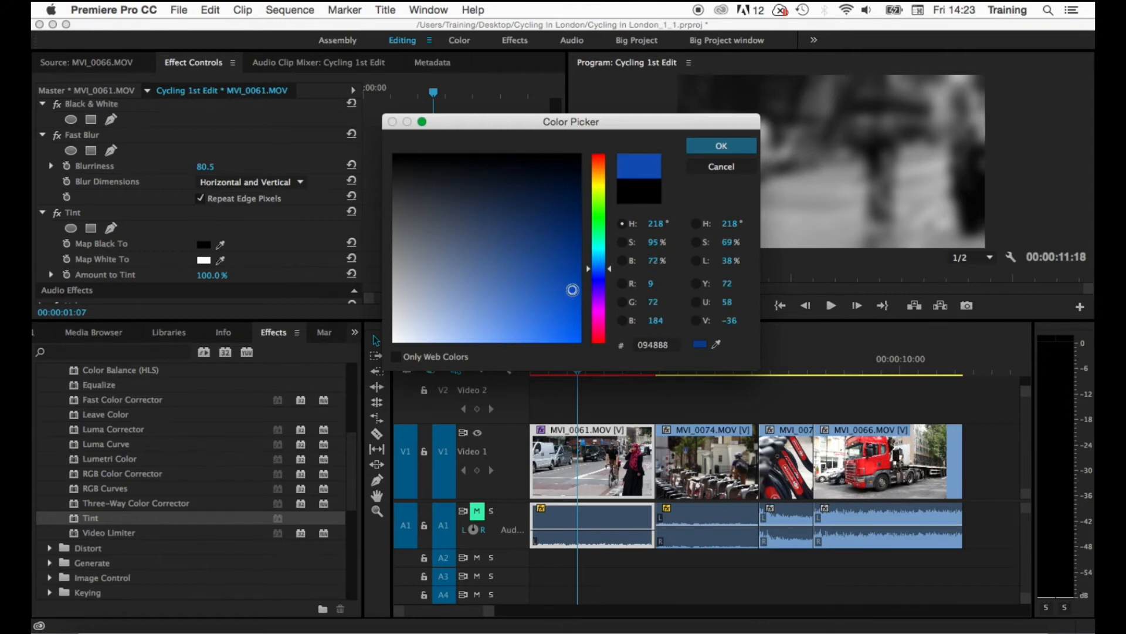
click(709, 148)
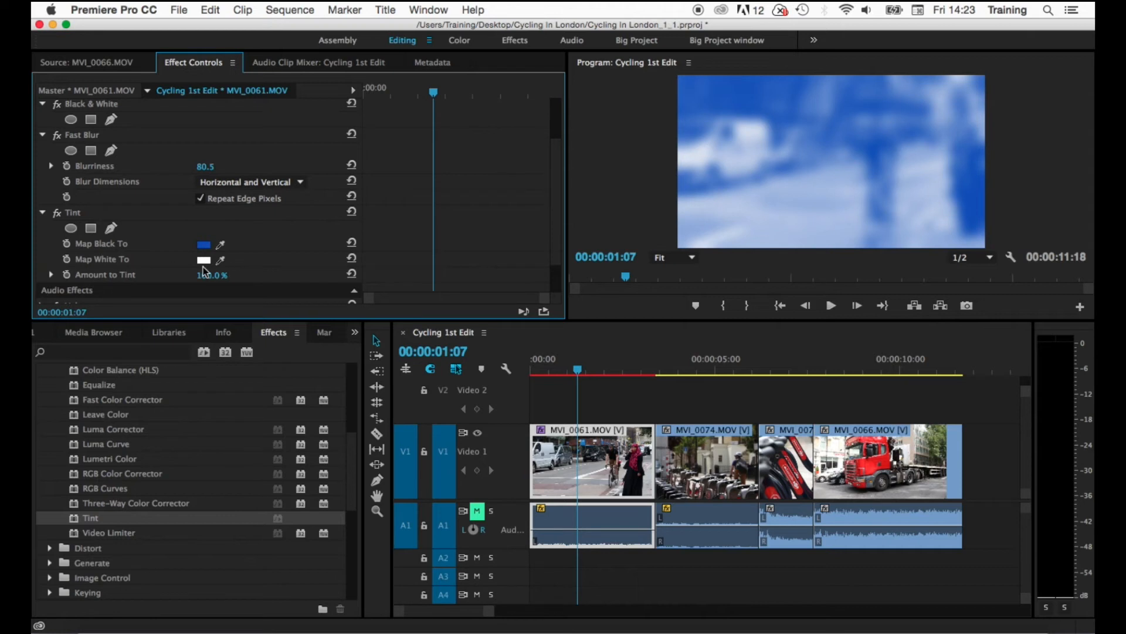
Try lower Amount to Tint values on the Tint effect and return the amount to 100%
click(51, 275)
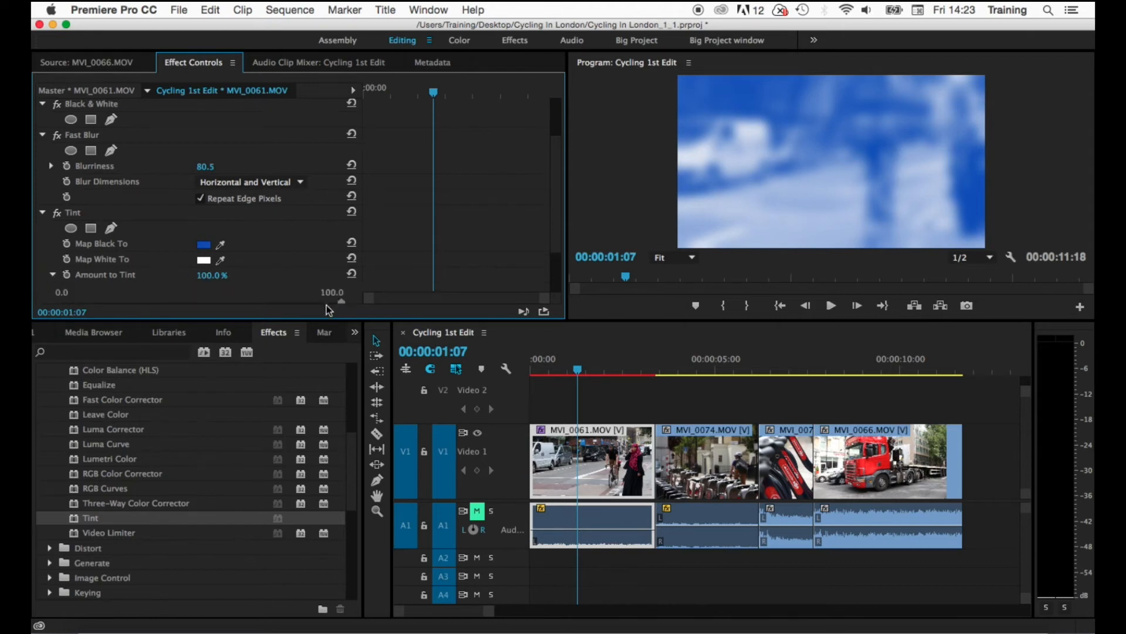
drag(344, 302, 235, 308)
drag(204, 302, 341, 302)
Collapse the settings of the Tint, Fast Blur and Black & White effects on MVI_0061.MOV
click(42, 212)
click(42, 156)
click(40, 167)
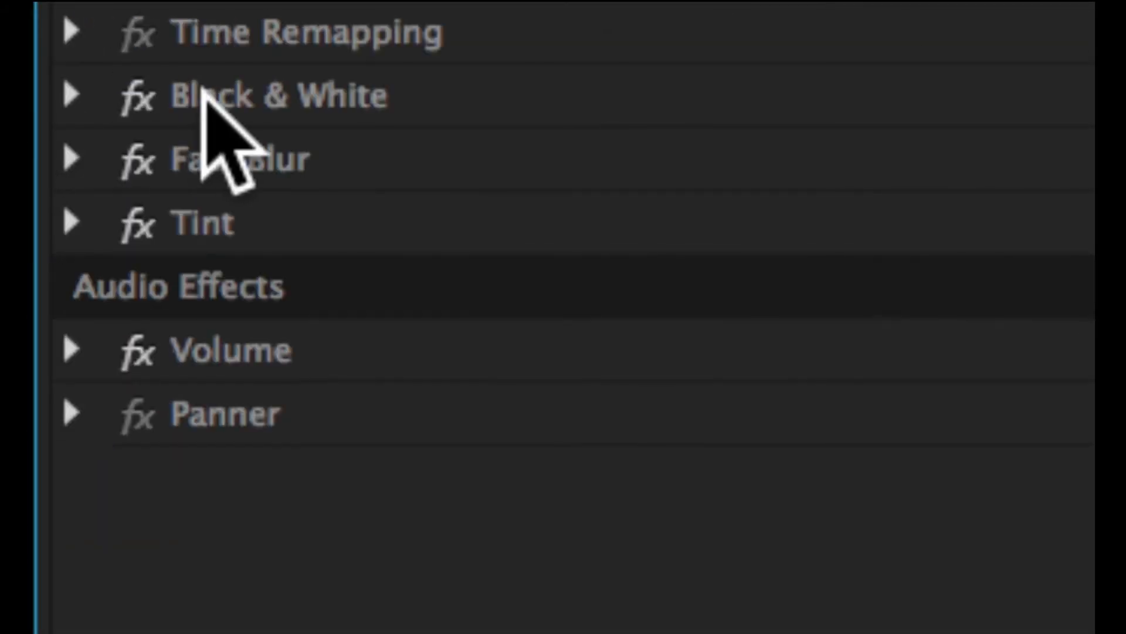
Go through Black & White, Fast Blur and Tint one by one to examine the order in which the effects are stacked
click(245, 70)
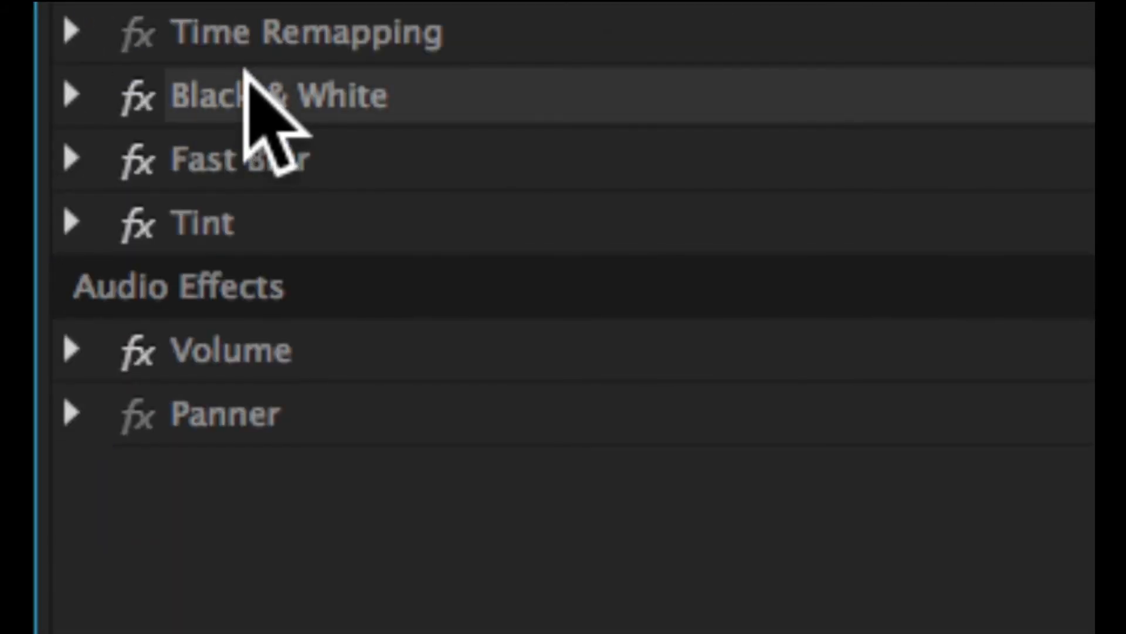
click(236, 144)
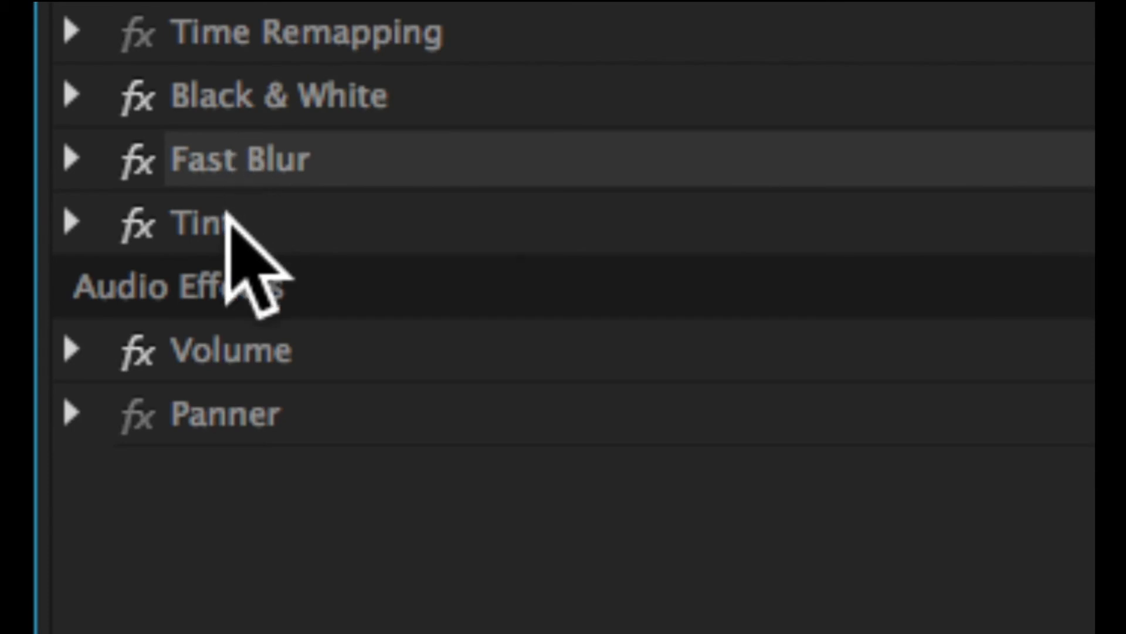
click(232, 222)
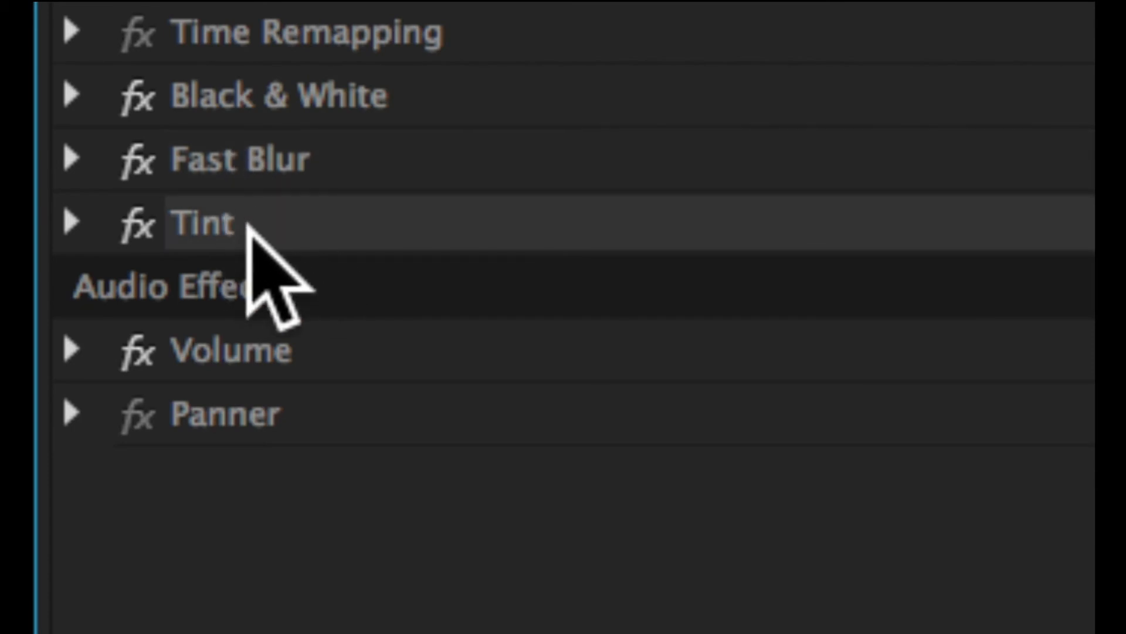
click(254, 94)
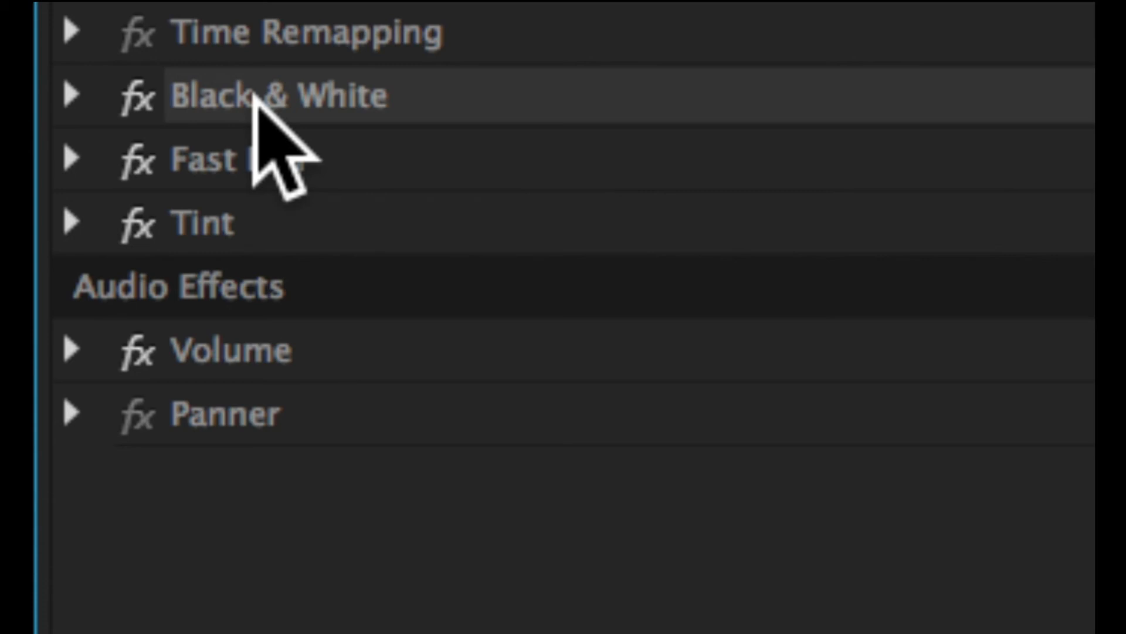
click(239, 166)
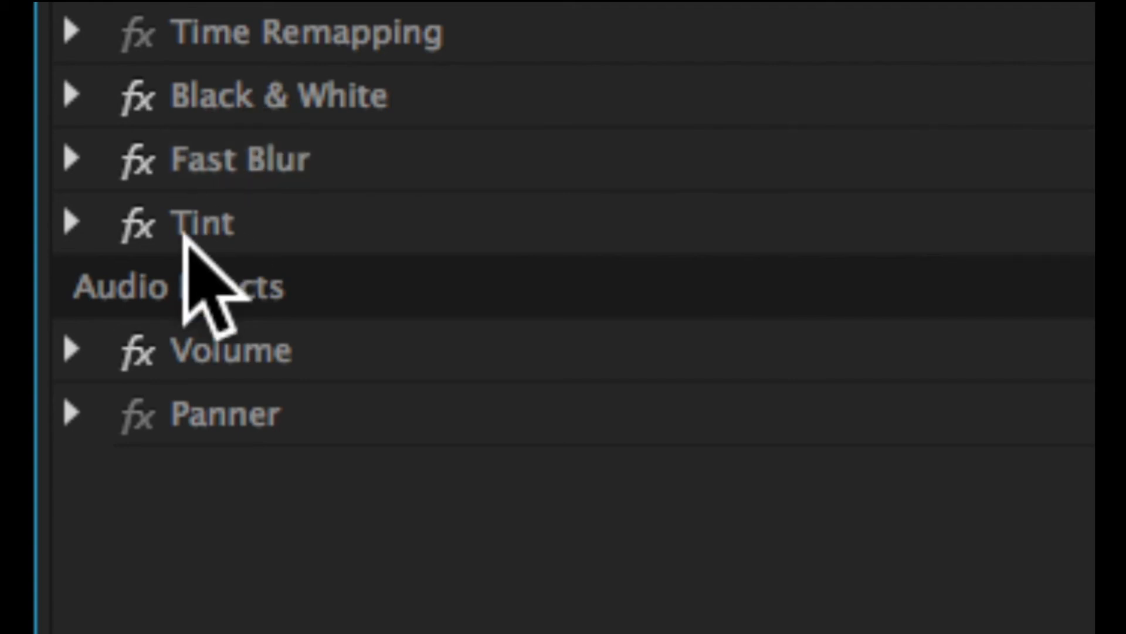
click(206, 216)
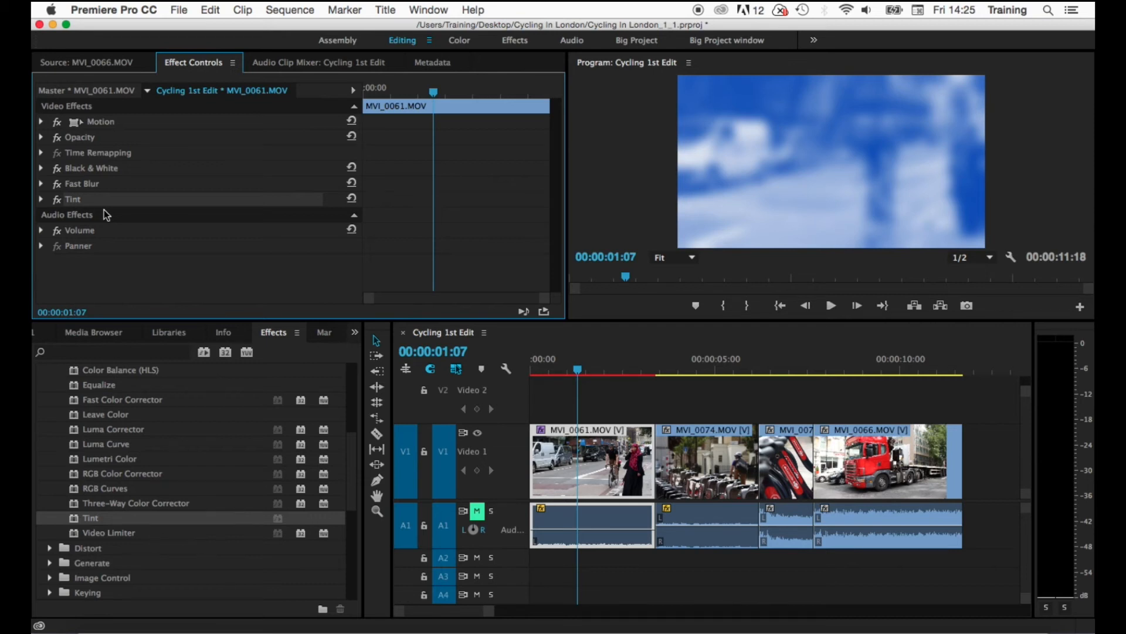
Move the Fast Blur effect above Black & White and then below Tint to compare the picture
click(87, 182)
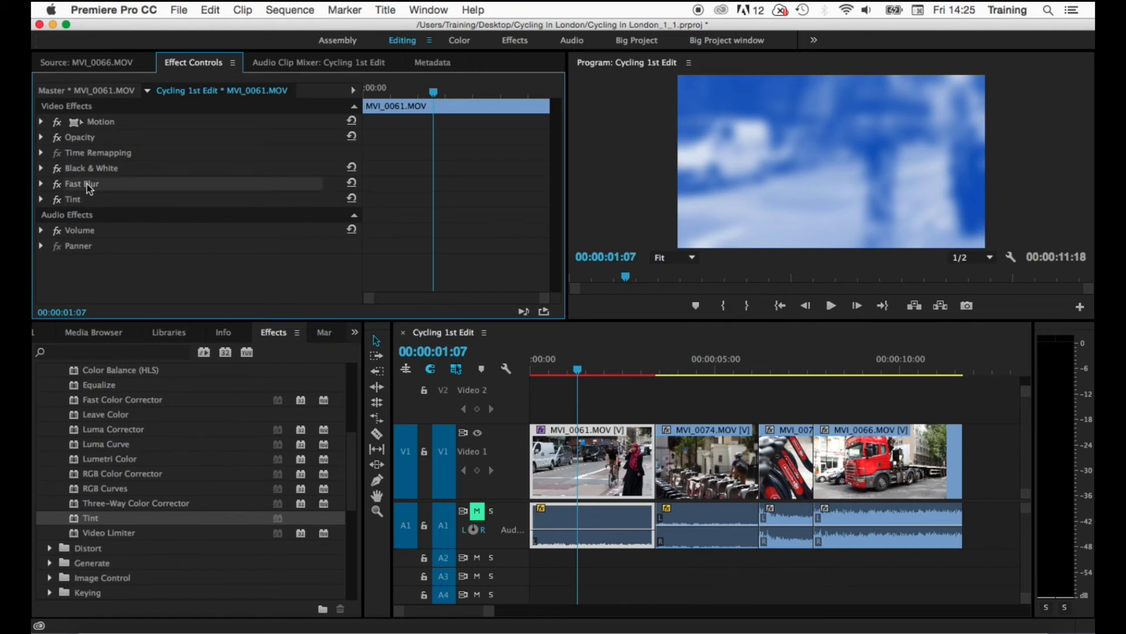
drag(80, 184, 95, 166)
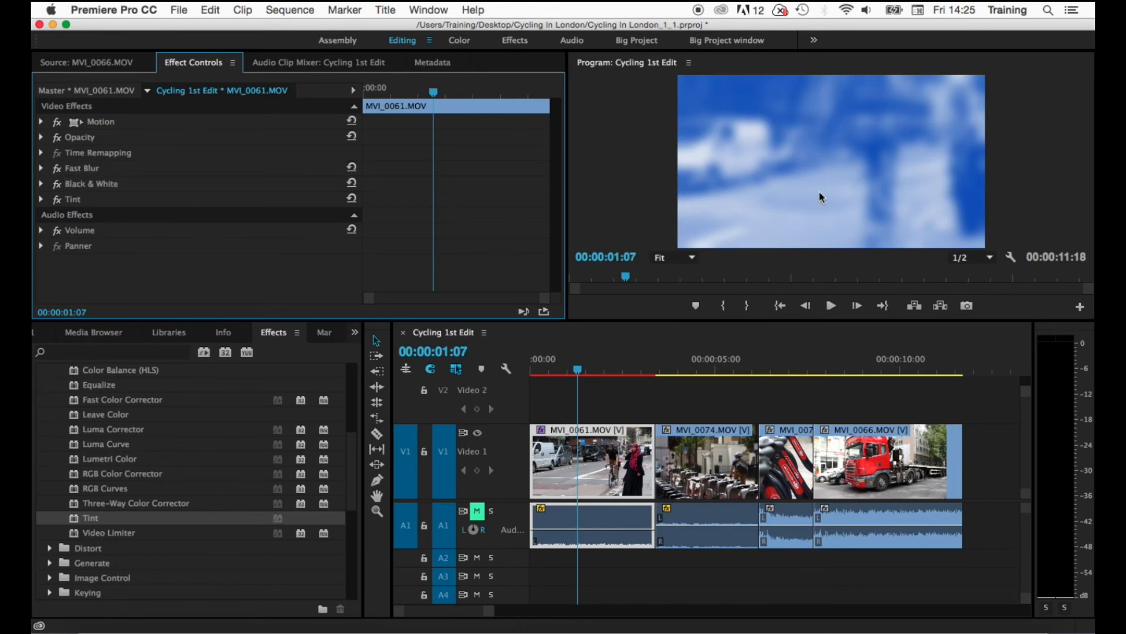
drag(82, 170, 76, 199)
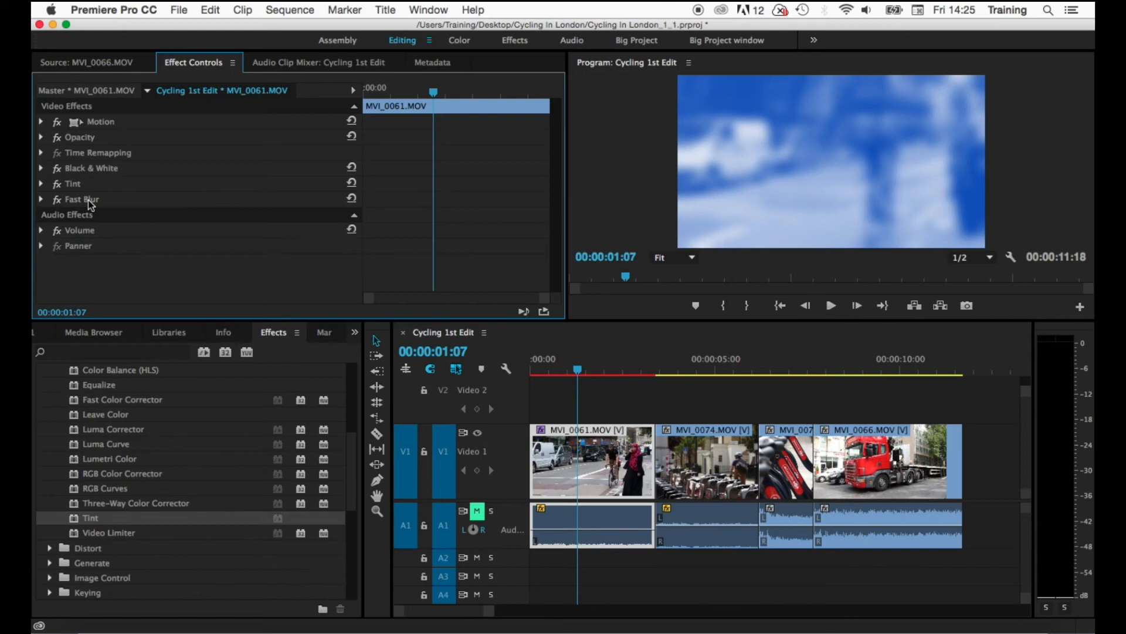
Try placing Black & White below Tint, and move Tint back beneath Black & White
click(99, 168)
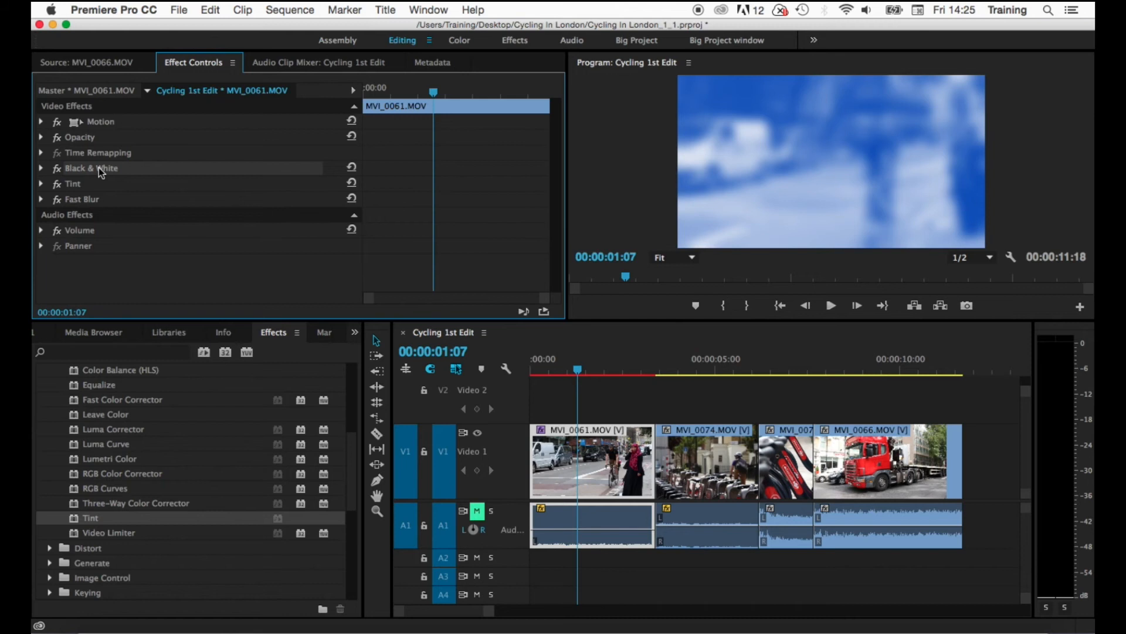
drag(98, 167, 101, 194)
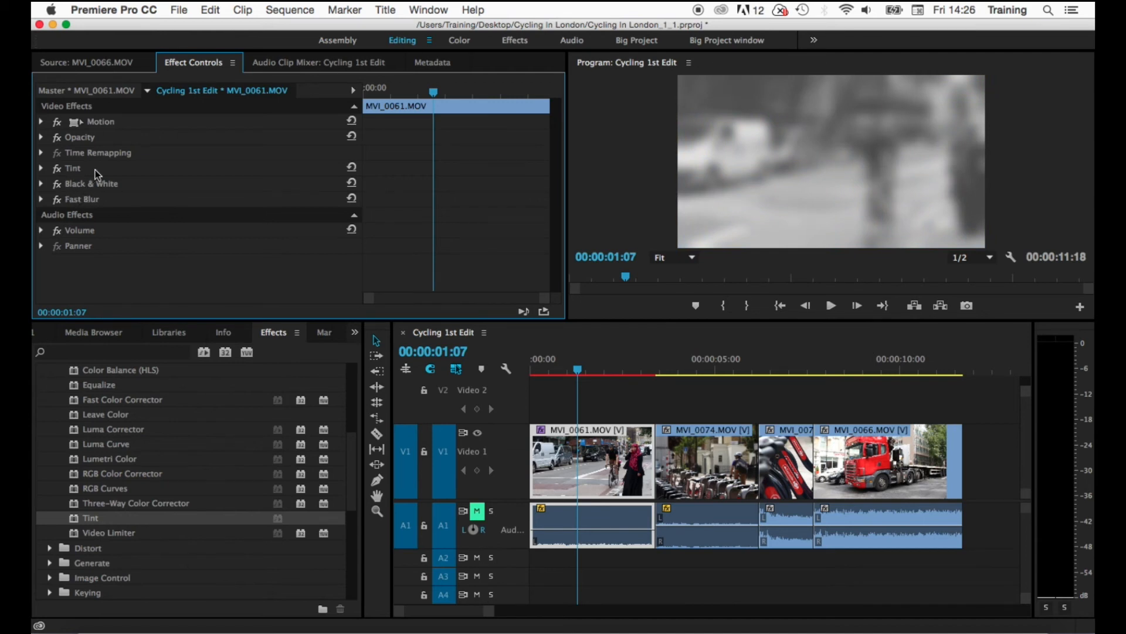
drag(76, 167, 76, 192)
Delete the Fast Blur and Black & White effects from MVI_0061.MOV
click(82, 199)
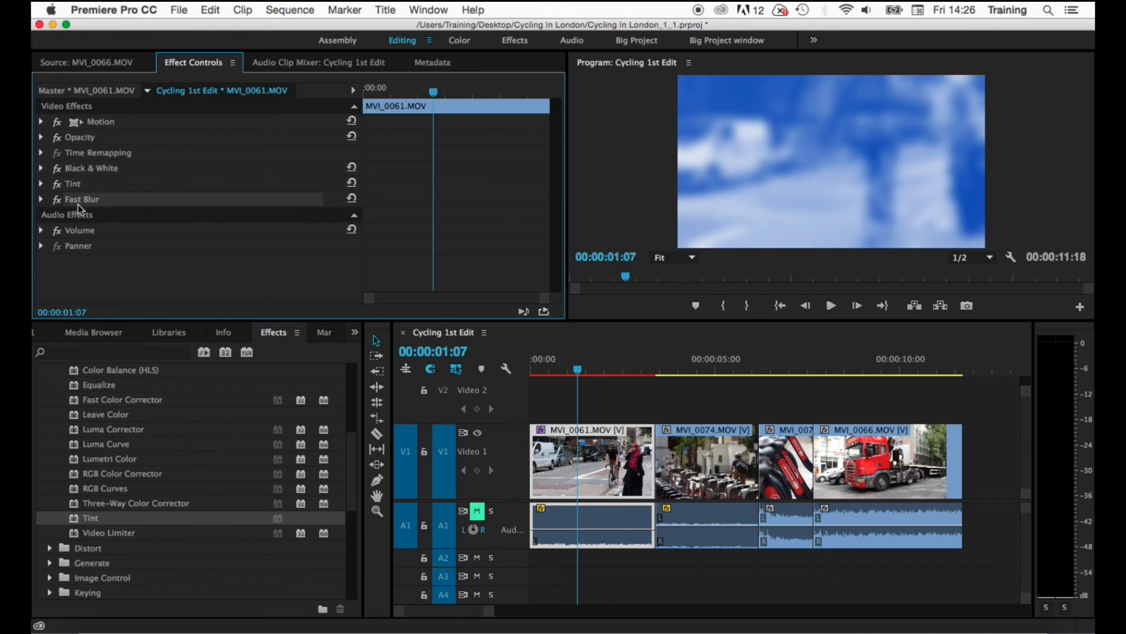
key(Delete)
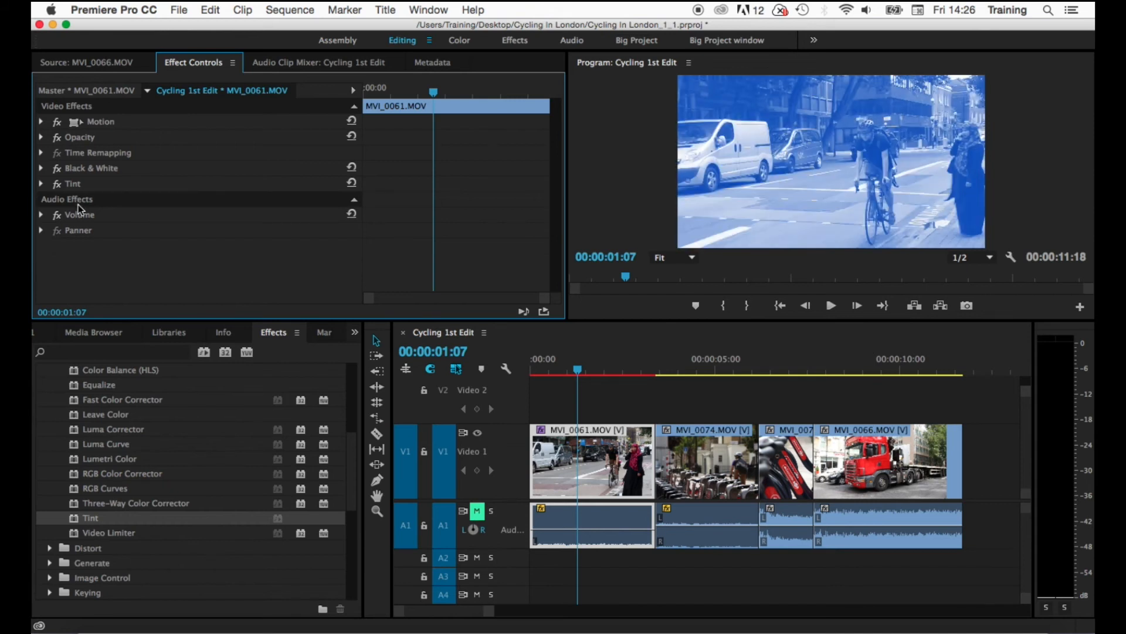
click(93, 170)
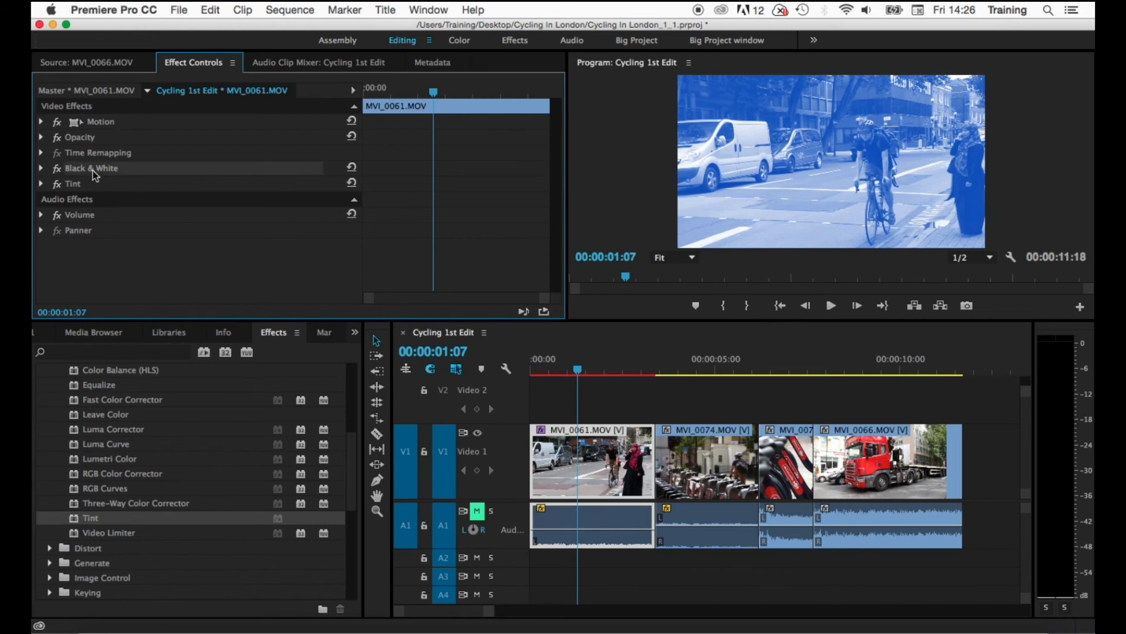
key(Delete)
Expand the Tint effect's settings and add an ellipse mask to it
click(41, 169)
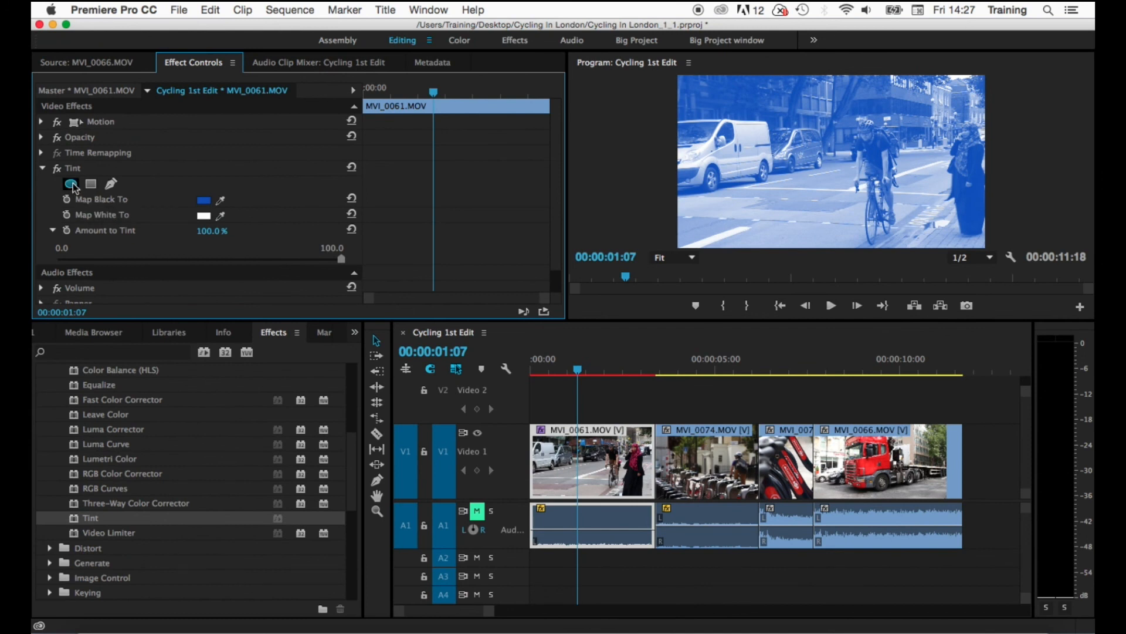
click(71, 184)
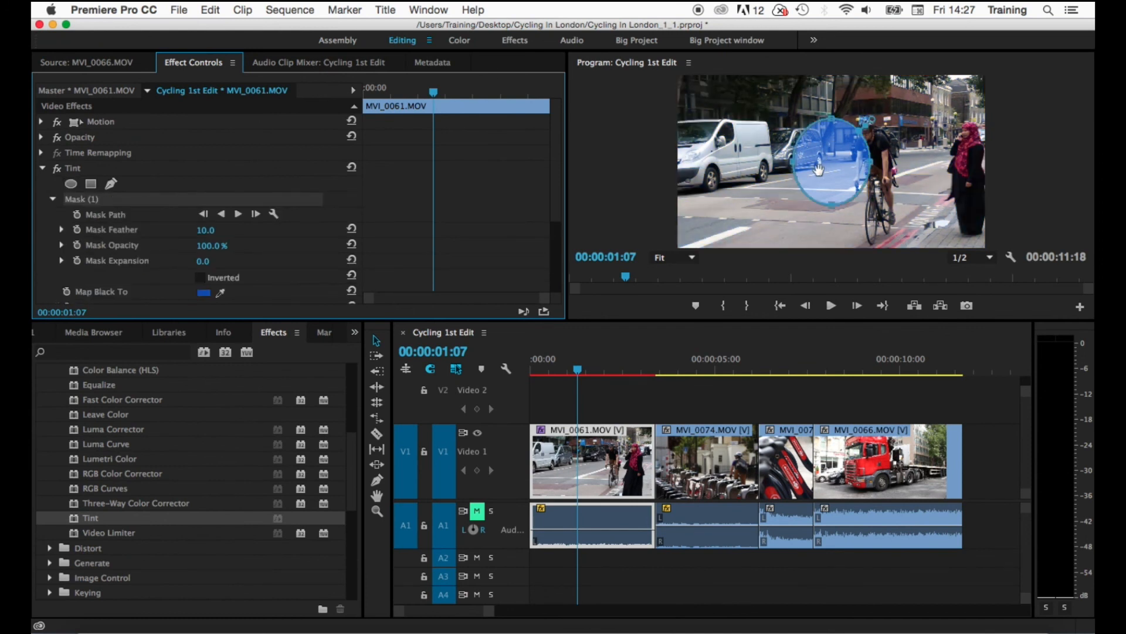